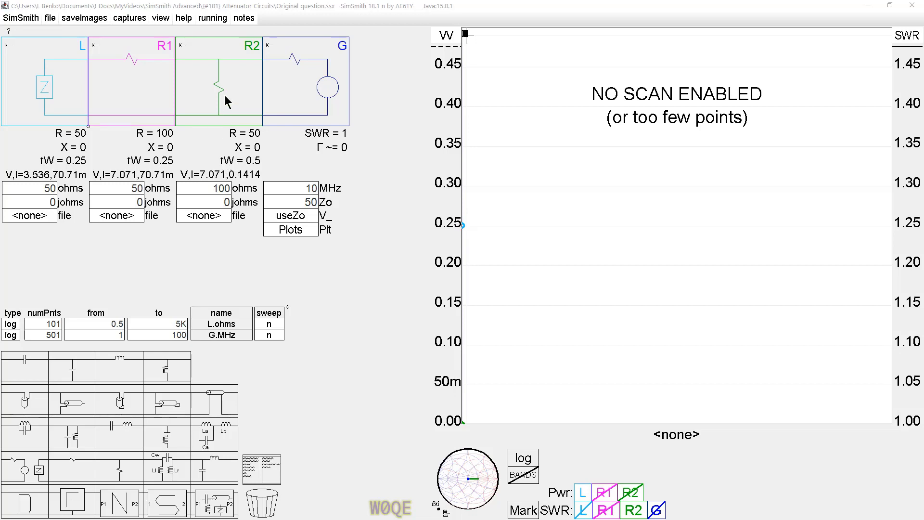
Cycle R2's power read-out through its dBW and through-power views.
click(229, 163)
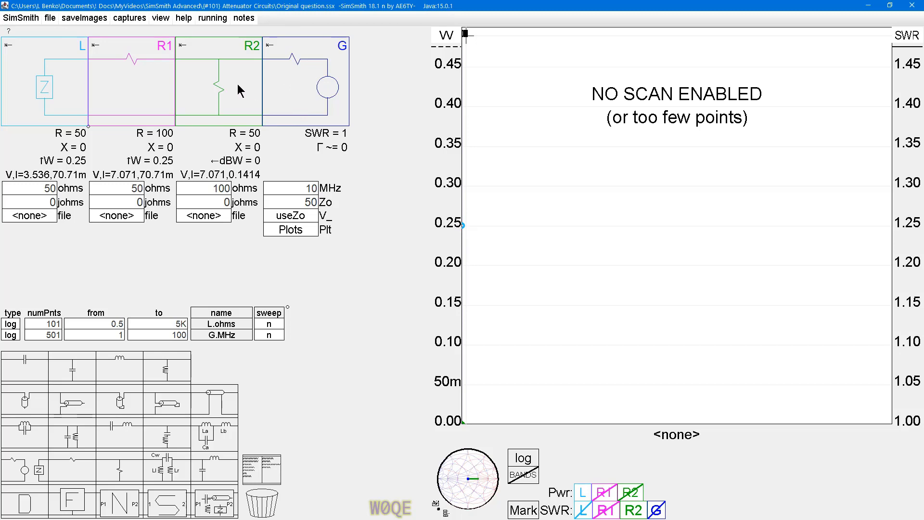
click(231, 161)
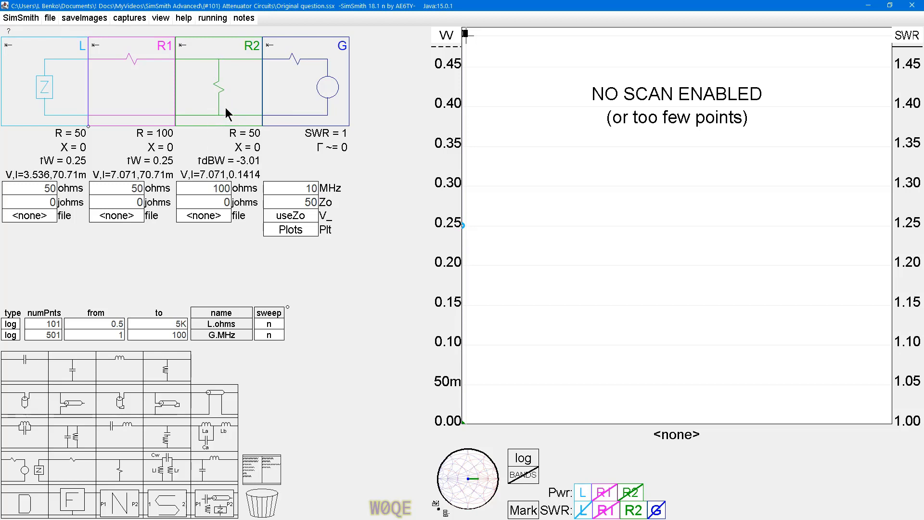
click(226, 162)
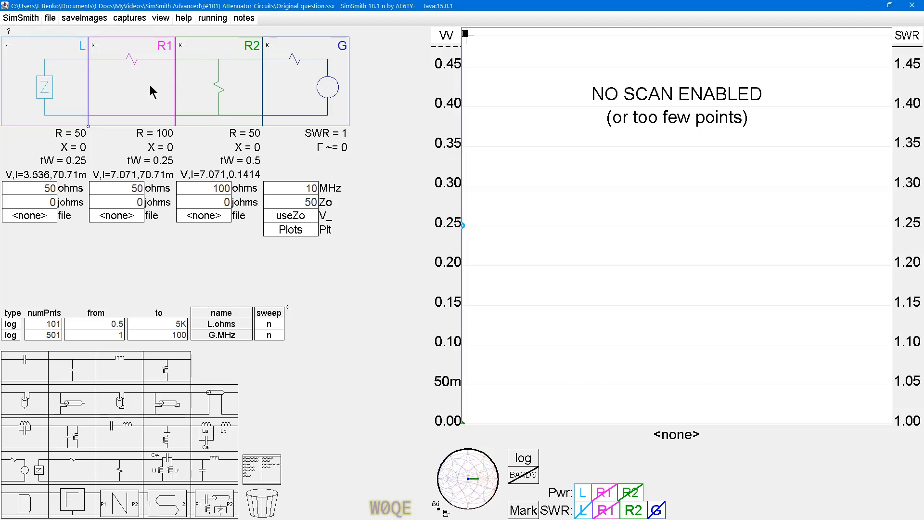
Cycle R1's and the load's power read-outs, leaving the load at ←W = 0.25.
click(152, 163)
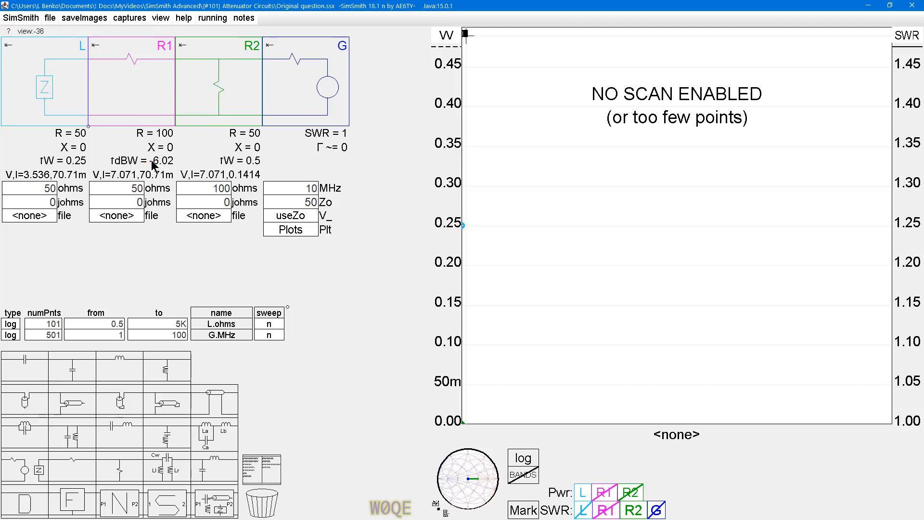
click(152, 163)
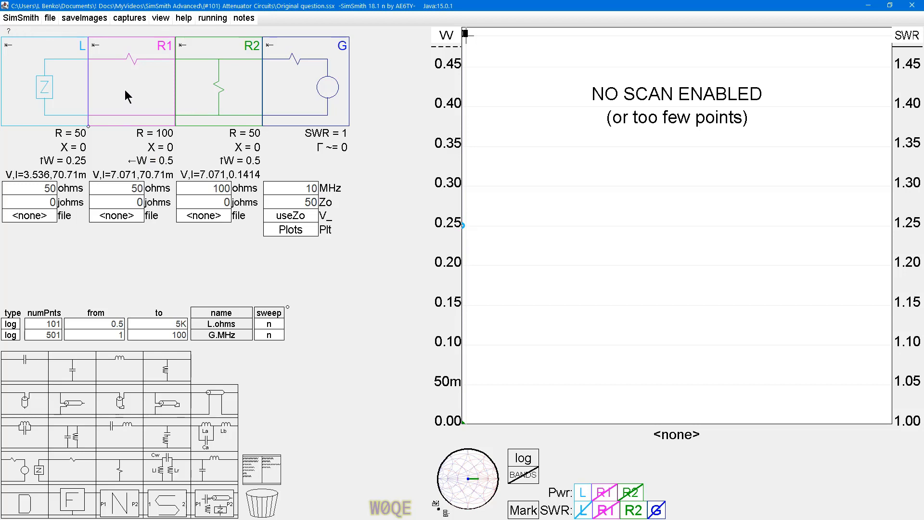
click(147, 163)
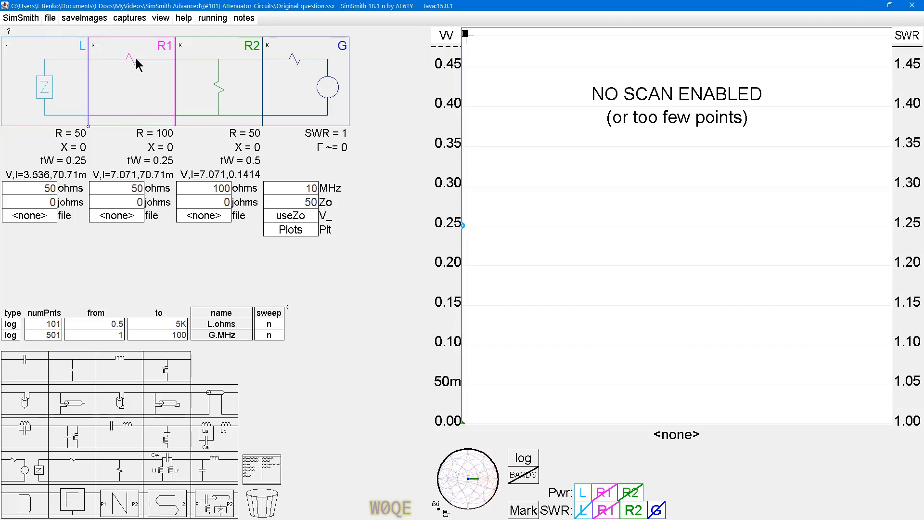
click(137, 161)
click(44, 160)
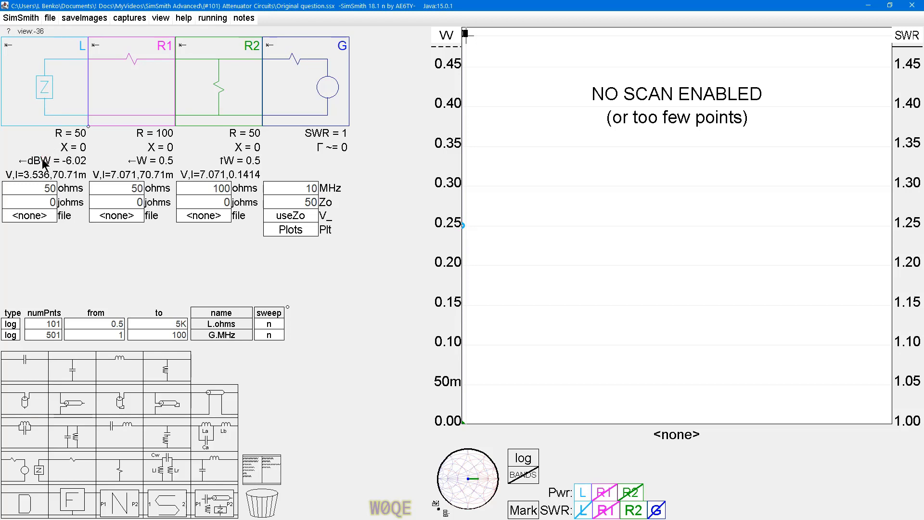
click(44, 160)
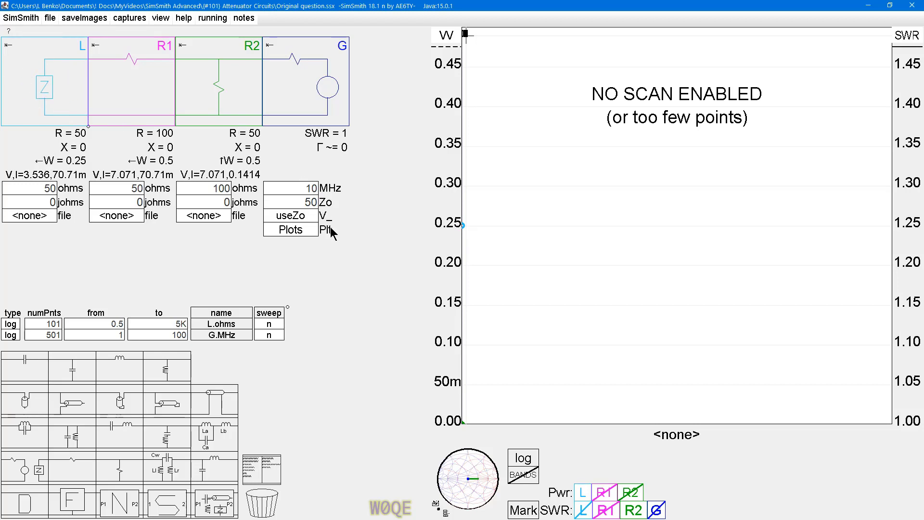
Scroll R2's power read-out to ←W = 1 and cycle the R2 and R1 V,I read-outs.
scroll(236, 161, down, 3)
scroll(248, 164, down, 1)
click(190, 175)
click(114, 174)
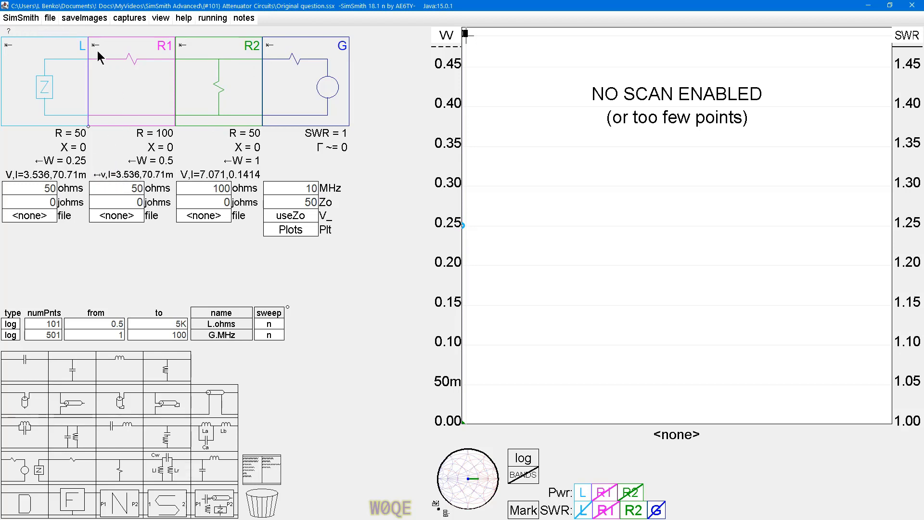
click(121, 174)
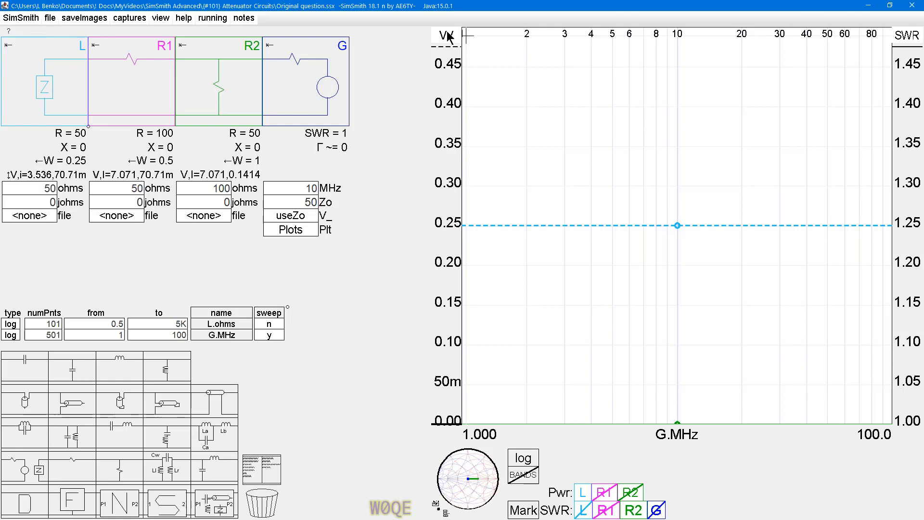
Switch the plot's power scale to dBW and drag the zero level to raise the trace.
click(447, 57)
mouse_move(455, 420)
mouse_down()
mouse_move(473, 289)
mouse_move(473, 66)
mouse_up()
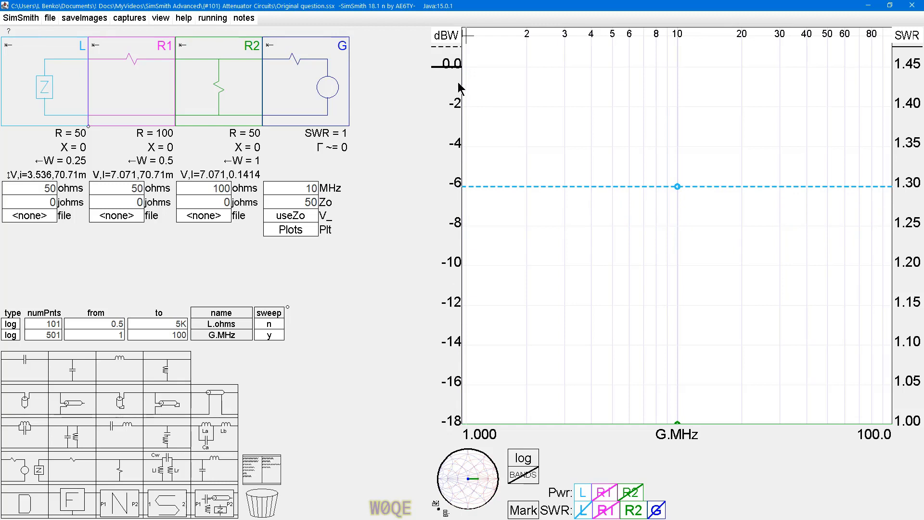
mouse_move(449, 68)
mouse_down()
mouse_move(427, 243)
mouse_move(476, 143)
mouse_move(524, 123)
mouse_move(449, 264)
mouse_move(447, 377)
mouse_move(450, 254)
mouse_move(448, 353)
mouse_move(446, 344)
mouse_up()
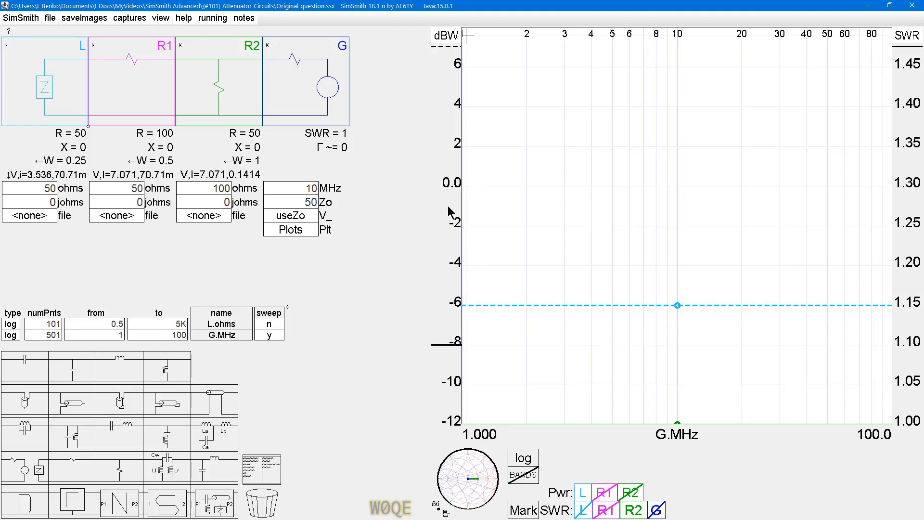
drag(451, 184, 449, 125)
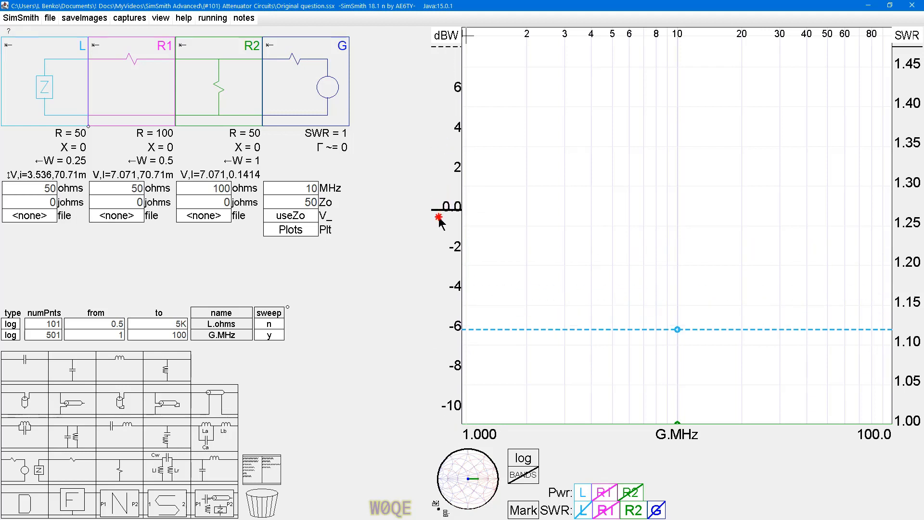
mouse_move(439, 239)
mouse_down()
mouse_move(461, 180)
mouse_move(458, 231)
mouse_move(458, 188)
mouse_up()
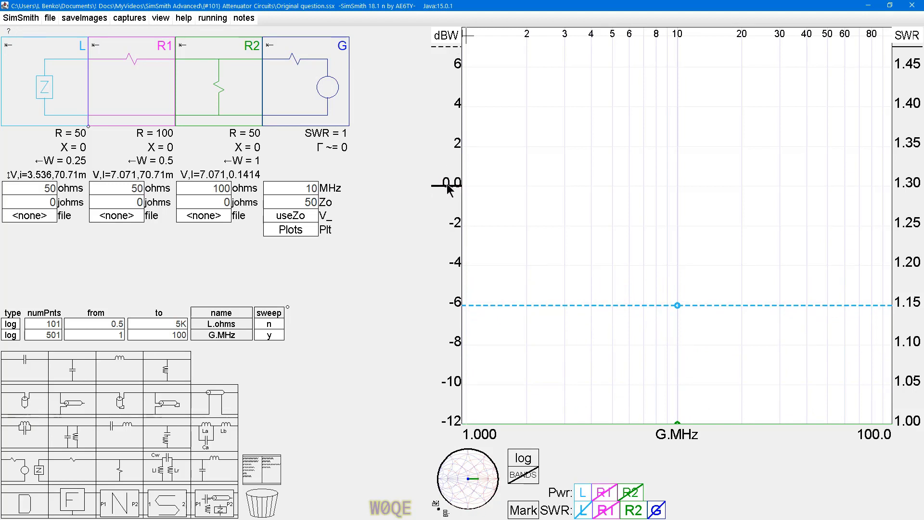
Zoom the dBW axis around the flat -6 dBW trace, spanning -5.4 to -7.2.
scroll(448, 188, up, 10)
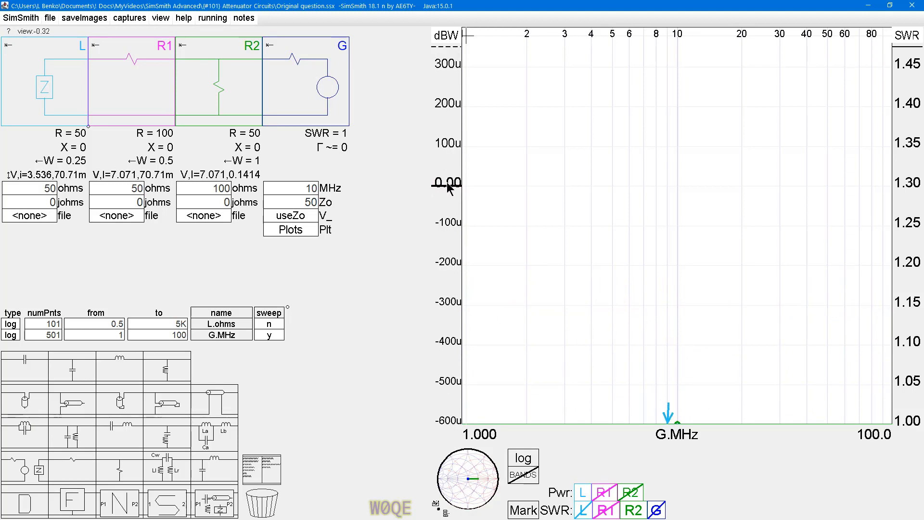
scroll(447, 188, down, 8)
scroll(447, 189, down, 5)
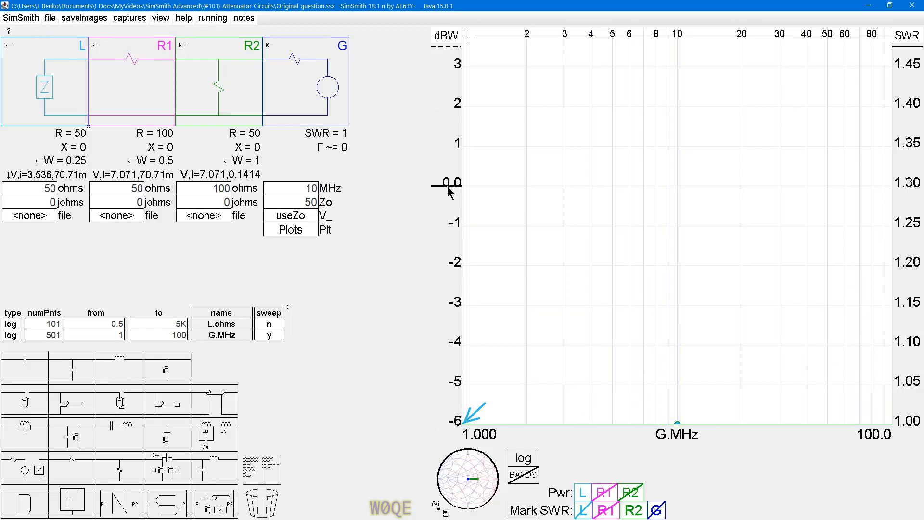
scroll(448, 188, down, 1)
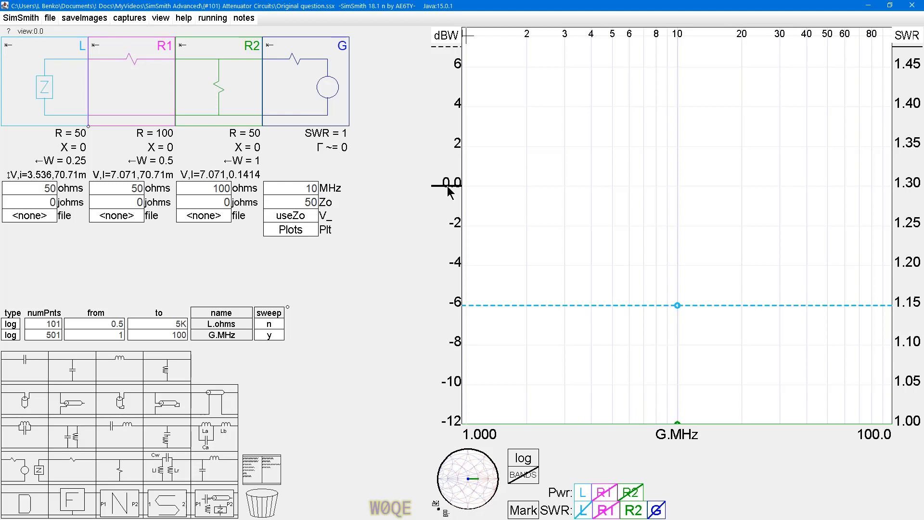
drag(448, 189, 443, 72)
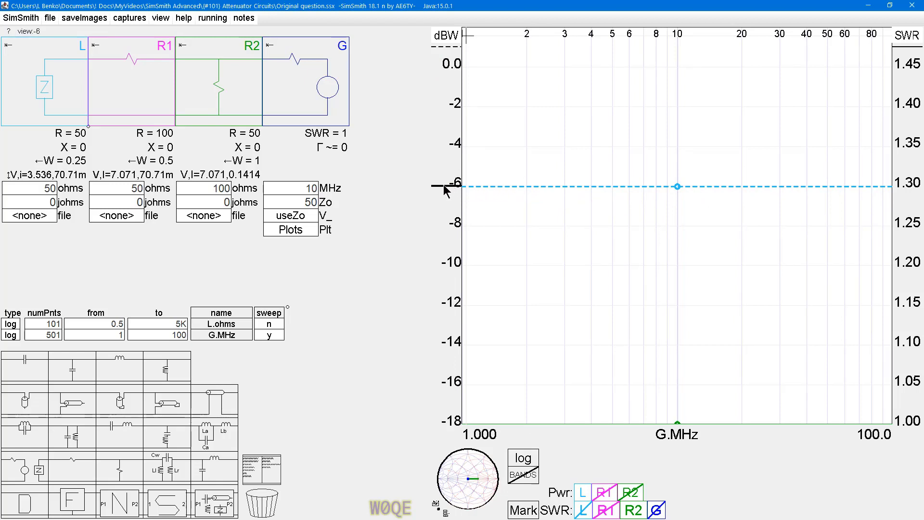
scroll(445, 190, up, 5)
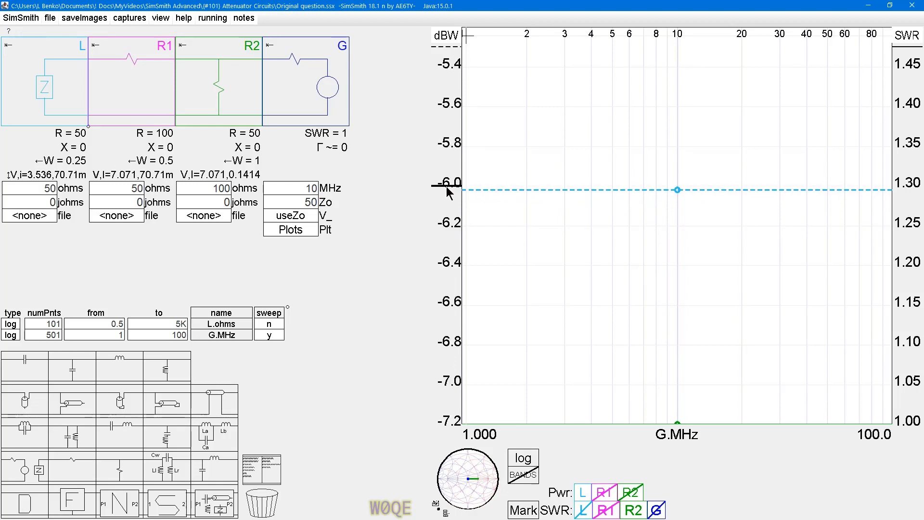
Drag and rescale the right SWR axis until the flat SWR 1.0 line is visible.
mouse_move(599, 196)
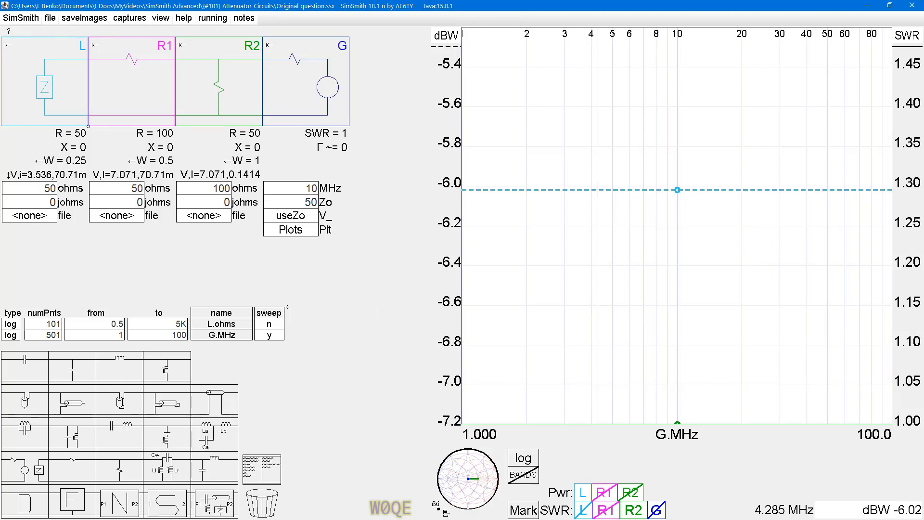
drag(902, 421, 903, 388)
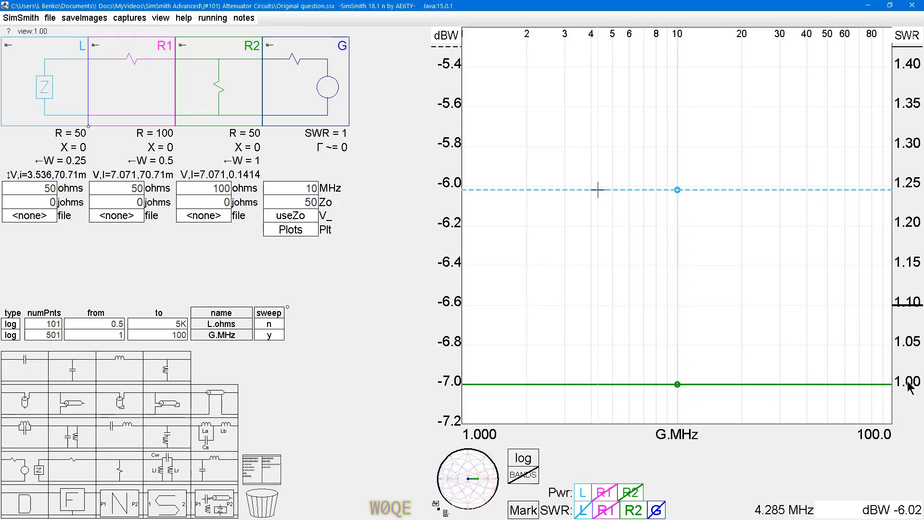
mouse_move(909, 384)
mouse_down()
mouse_move(885, 275)
mouse_move(908, 405)
mouse_move(914, 383)
mouse_up()
scroll(908, 325, down, 3)
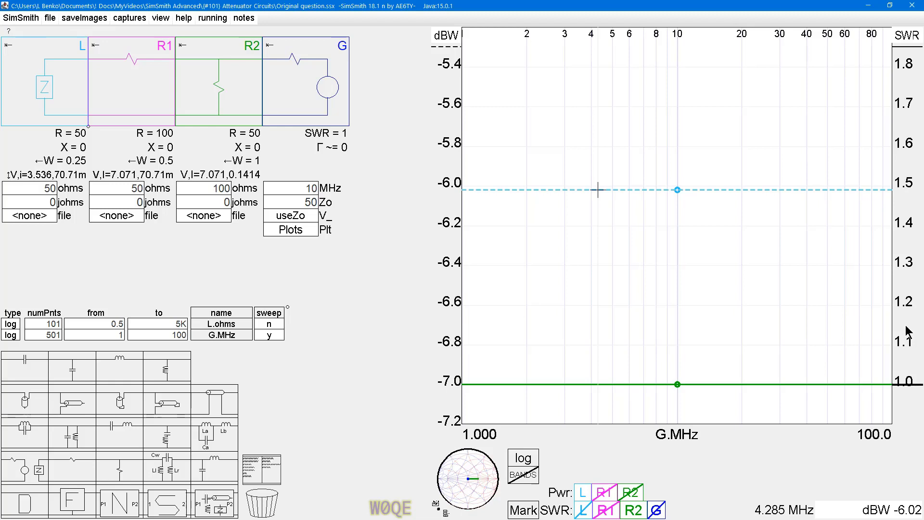
scroll(908, 331, down, 10)
scroll(908, 332, up, 12)
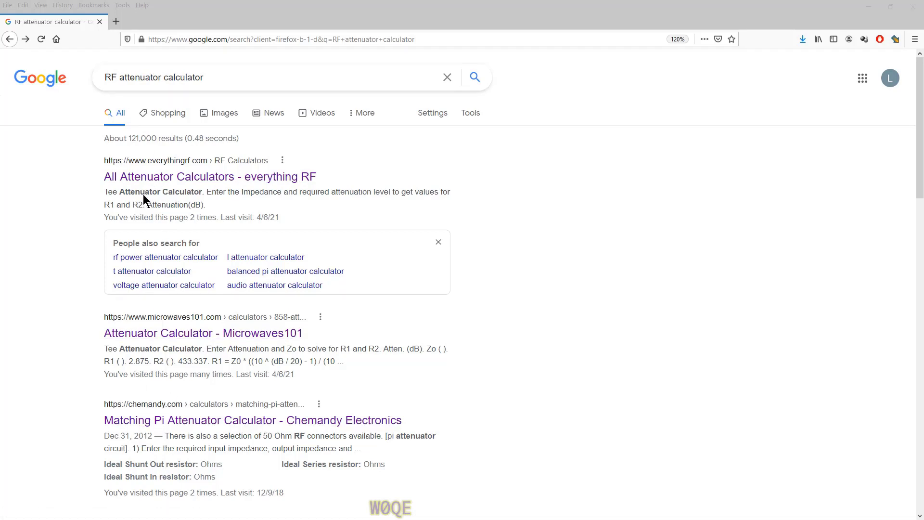
Open the everythingRF attenuator calculators page and find the Pi attenuator calculator.
click(147, 181)
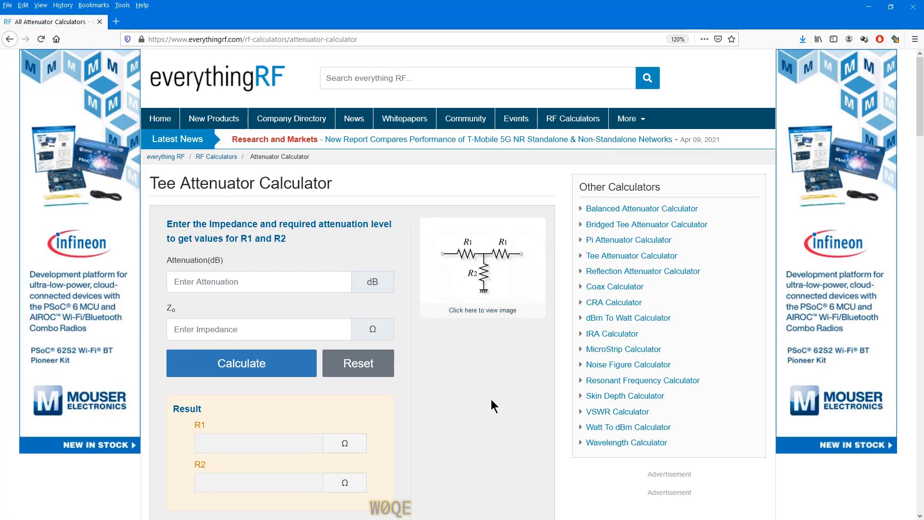
scroll(477, 397, down, 3)
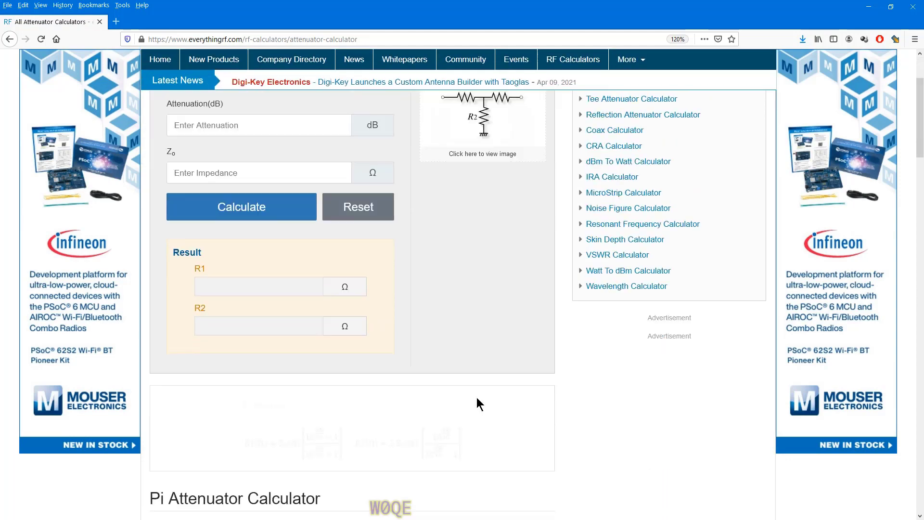
scroll(447, 241, down, 10)
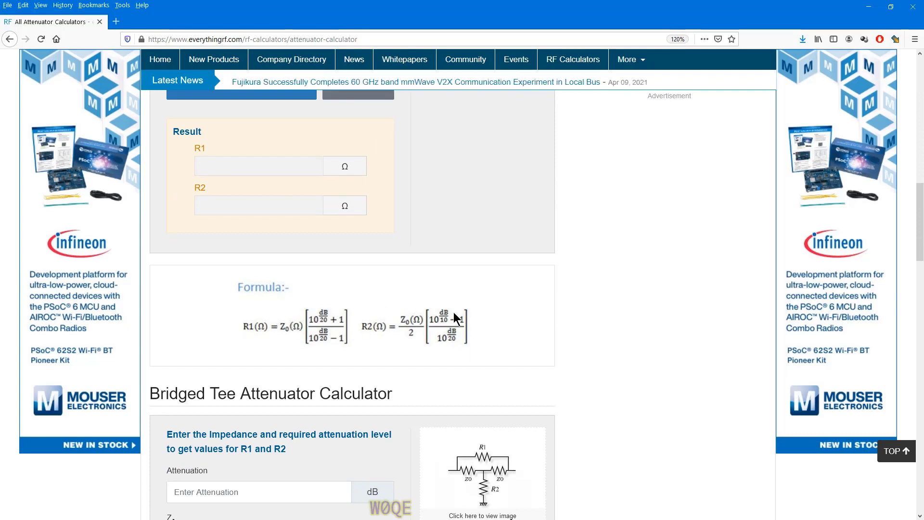
scroll(474, 217, up, 5)
scroll(486, 200, up, 3)
scroll(491, 242, down, 3)
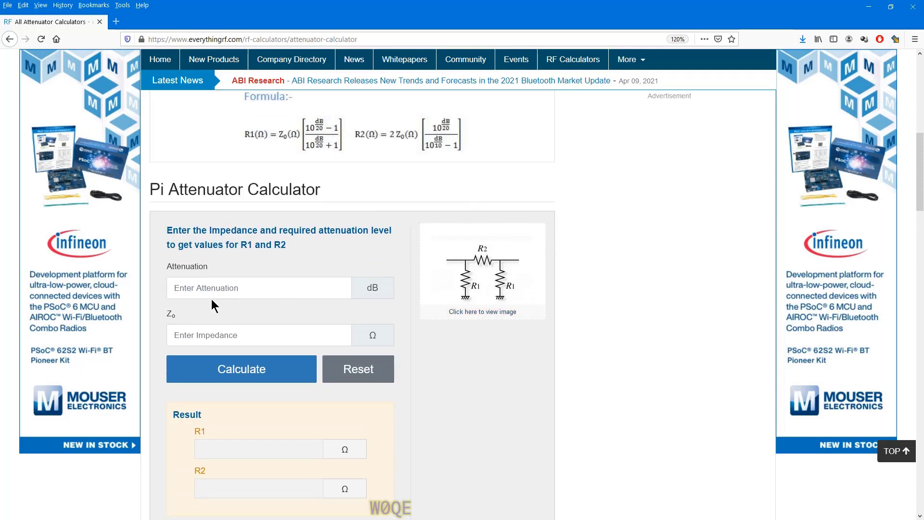
Calculate a 6.02 dB, 50 Ω Pi pad (R1 150.01, R2 37.5), then return to SimSmith.
click(198, 288)
text(6.02)
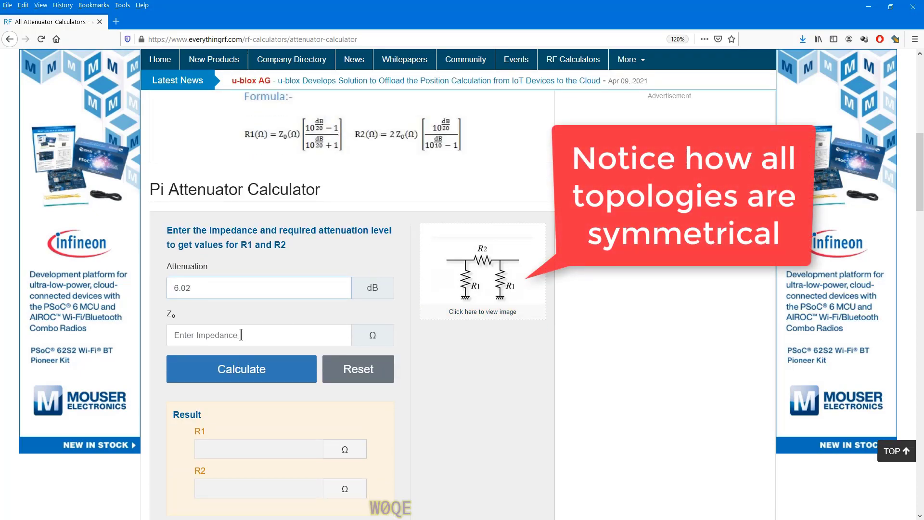
click(242, 335)
text(50)
click(242, 369)
scroll(242, 337, down, 5)
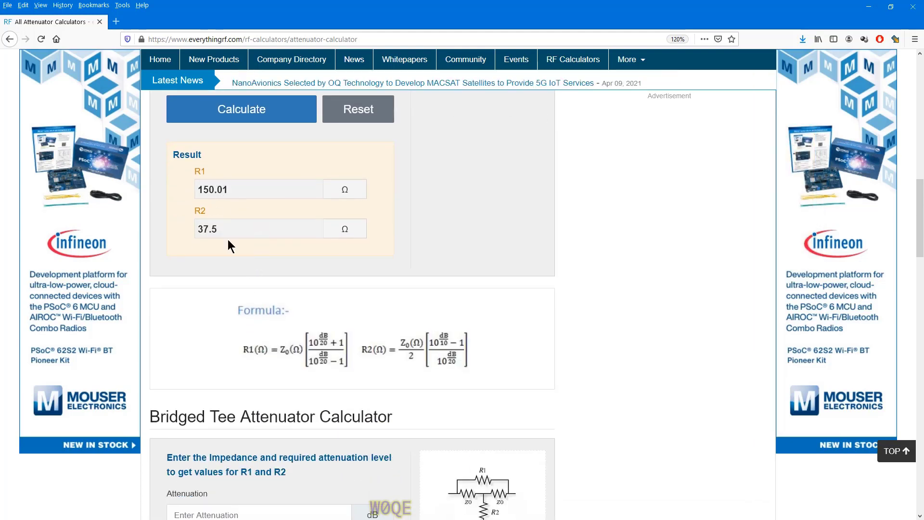
scroll(466, 217, up, 3)
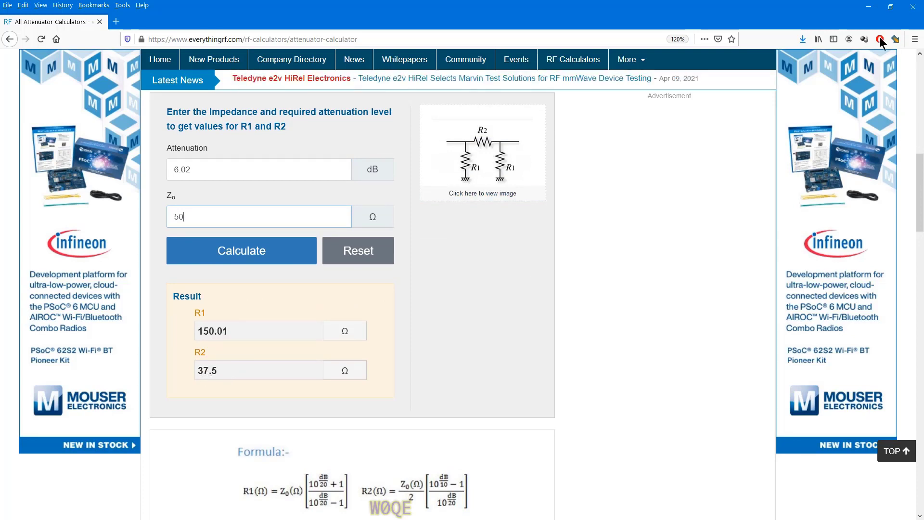
click(869, 7)
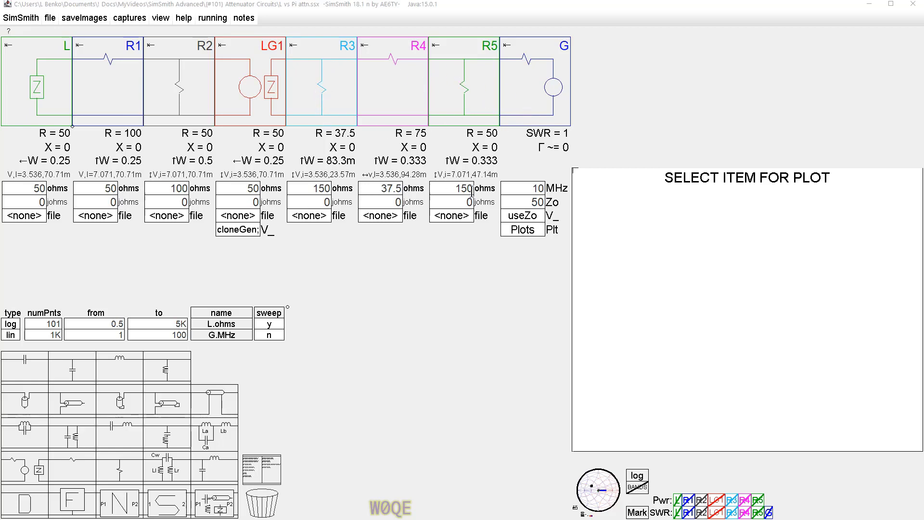
click(233, 230)
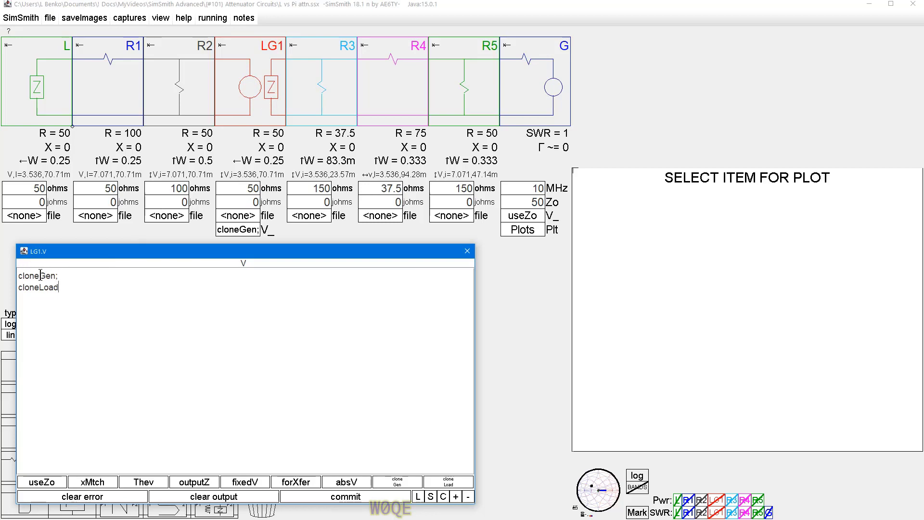
click(468, 252)
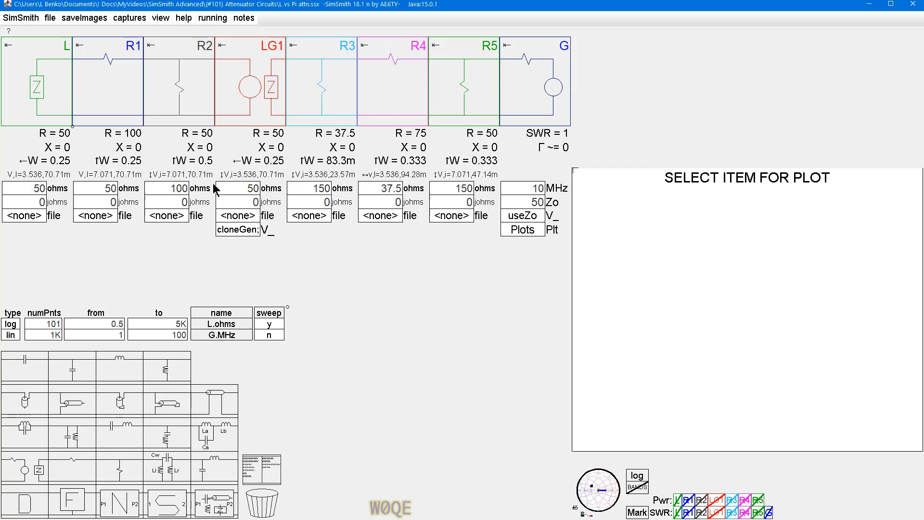
Plot SWR for R2 and R5 on a rescaled SWR axis, plus Pwr for L and LG1.
click(702, 513)
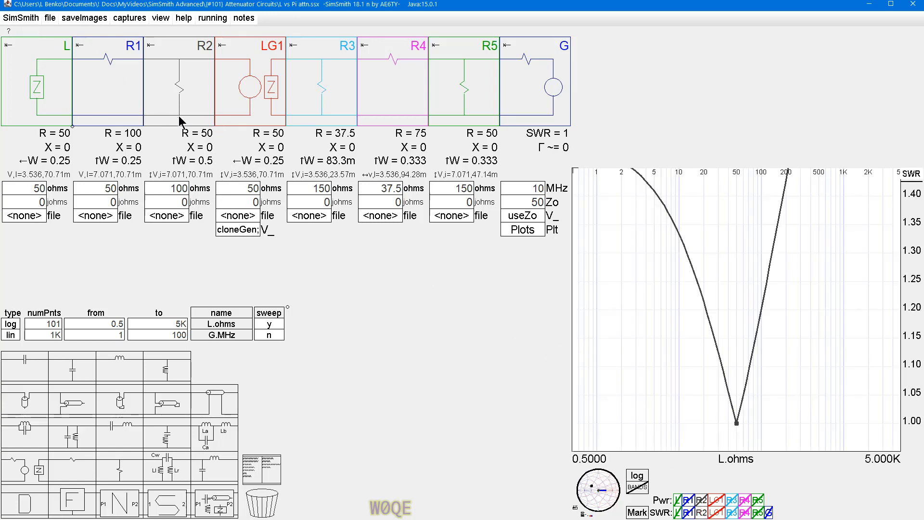
click(759, 513)
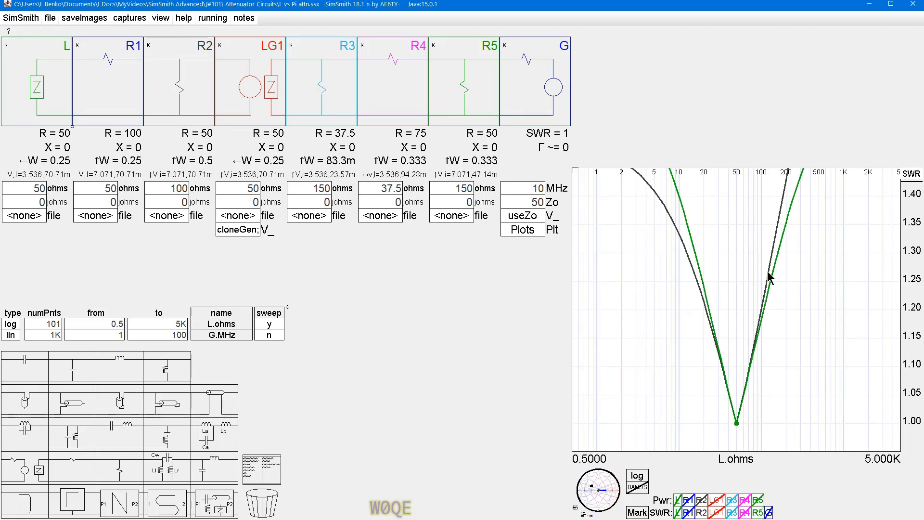
drag(911, 417, 912, 455)
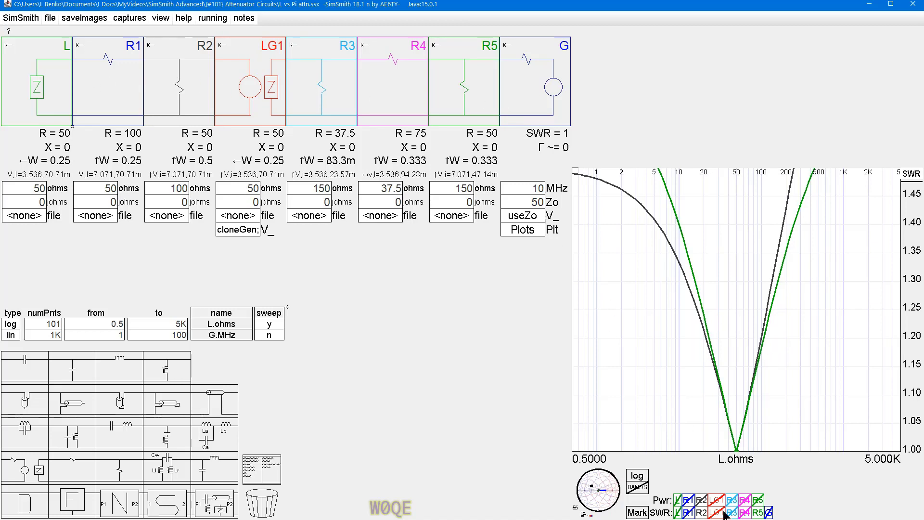
click(677, 501)
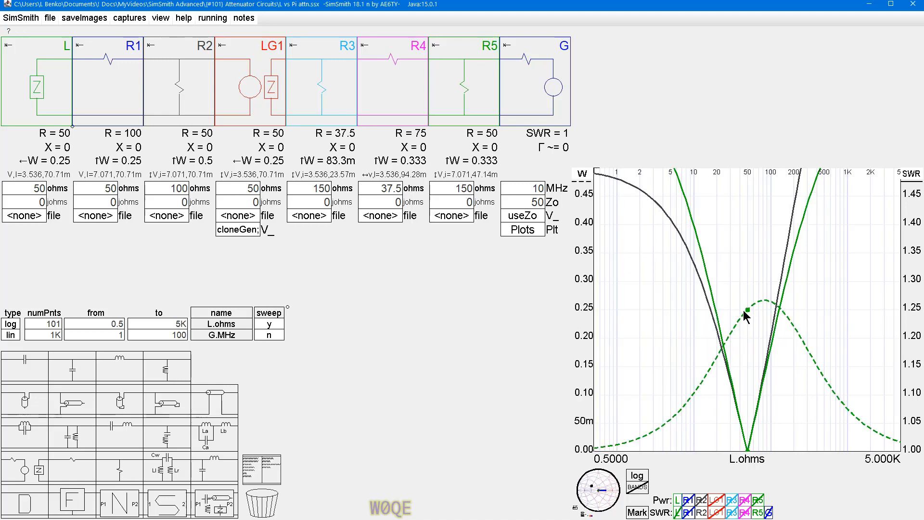
click(716, 500)
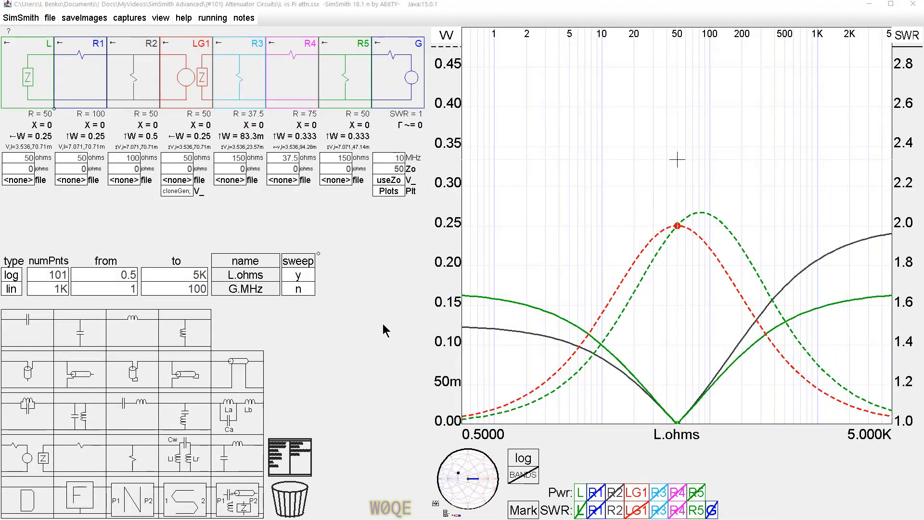
Insert generator-load element LG2 after R5 and set its G.V to useZo(.25).
drag(27, 460, 397, 68)
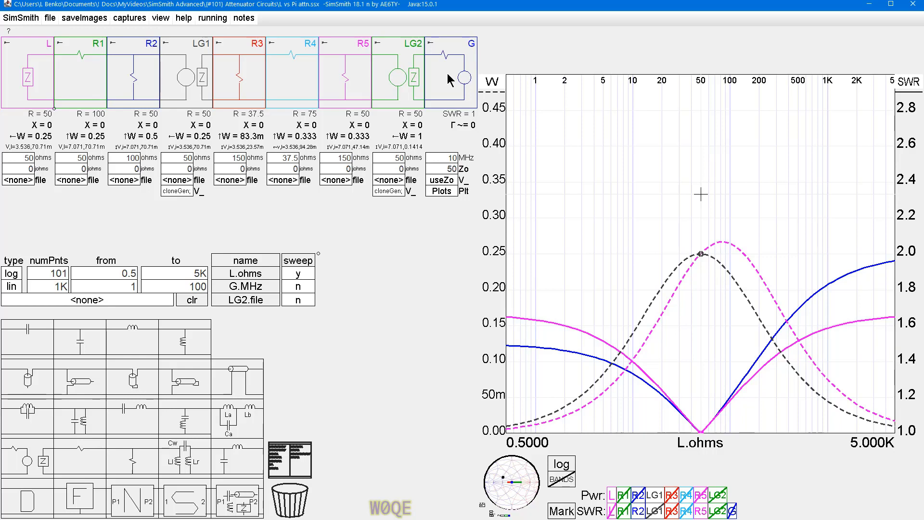
click(450, 182)
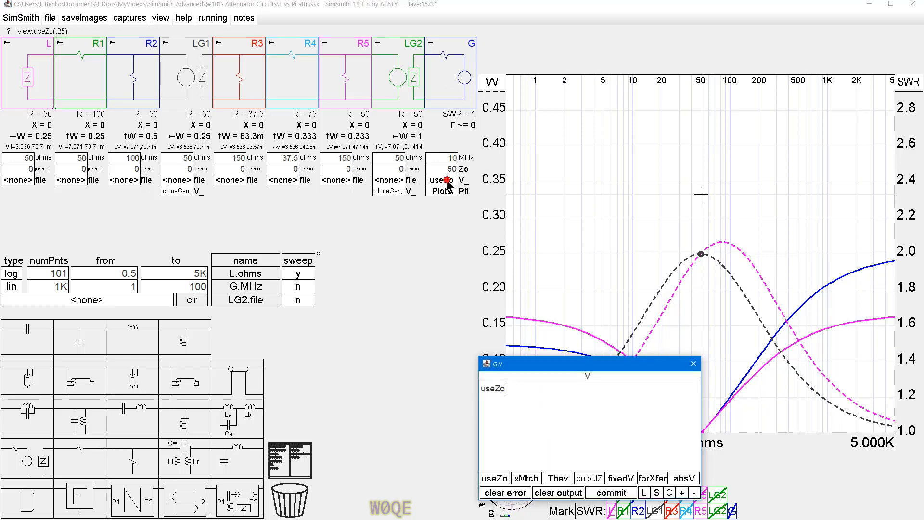
text((.25))
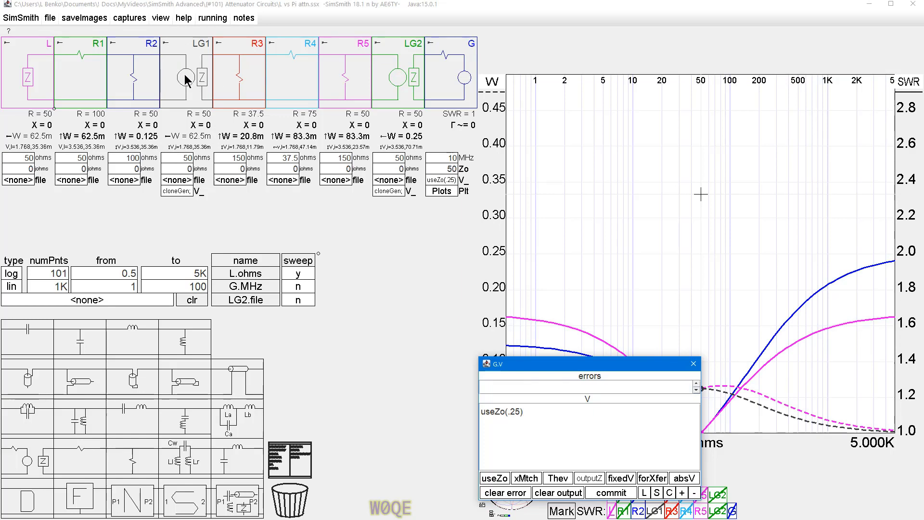
Set LG2.V and LG1.V to useZo, close all script editors, and hide the SWR curves.
click(385, 191)
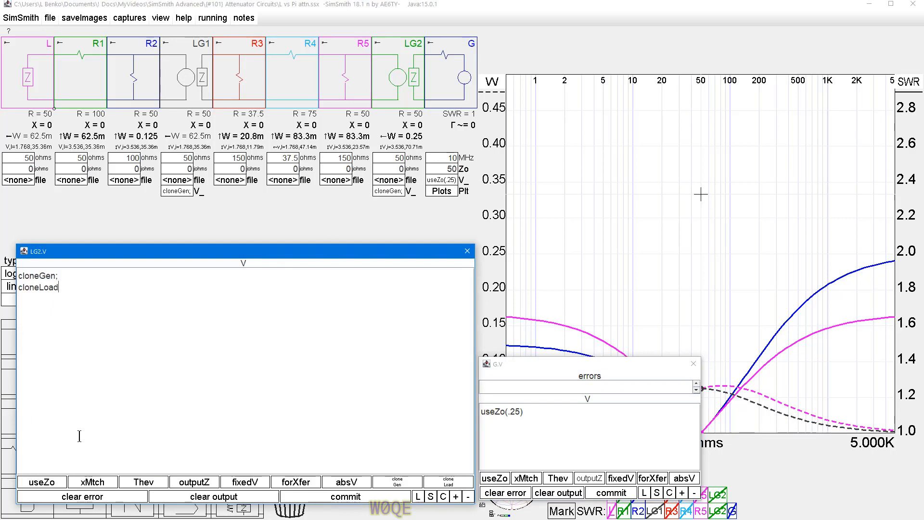
click(46, 483)
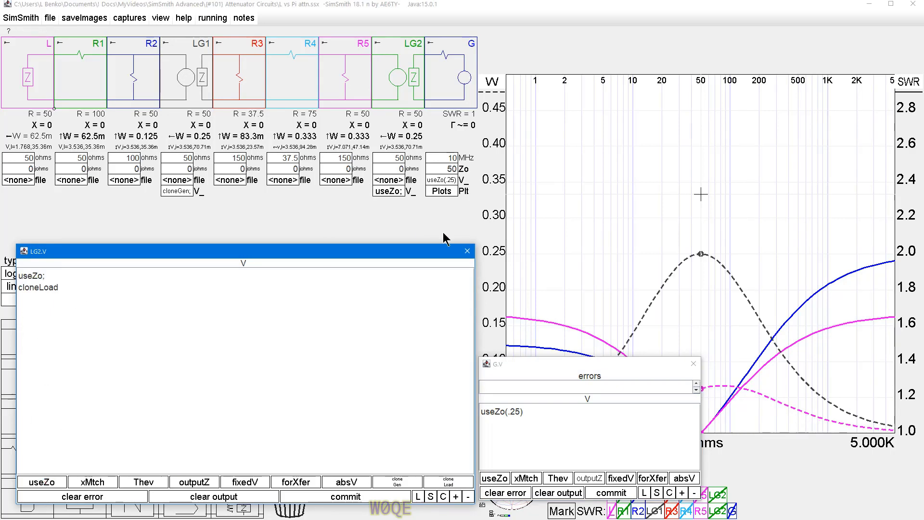
click(467, 251)
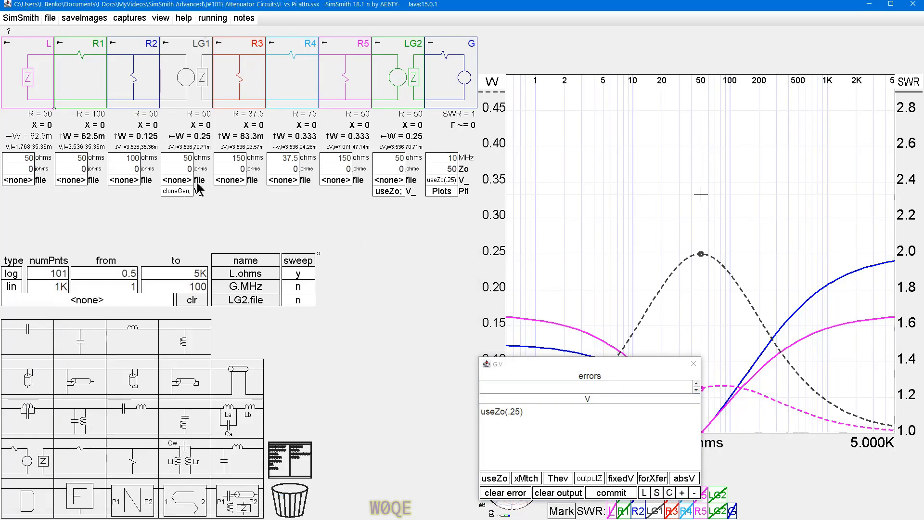
click(177, 191)
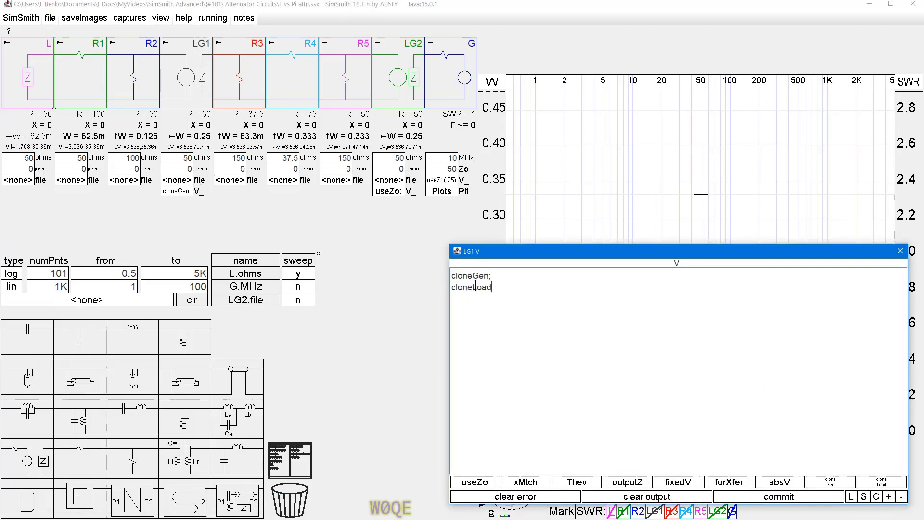
click(491, 482)
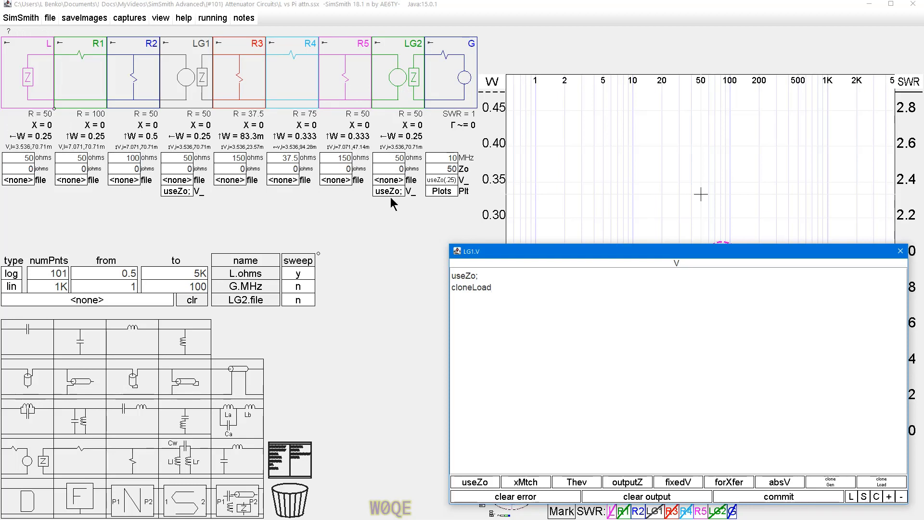
click(901, 251)
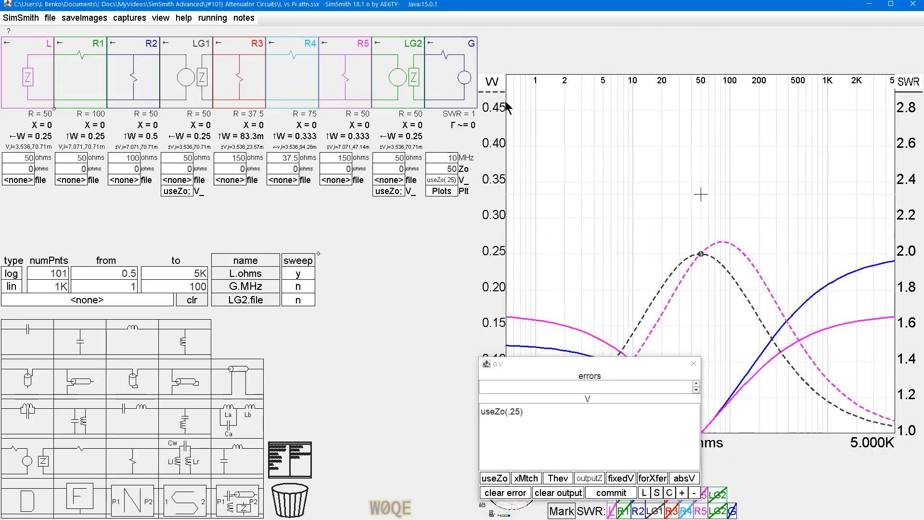
click(694, 364)
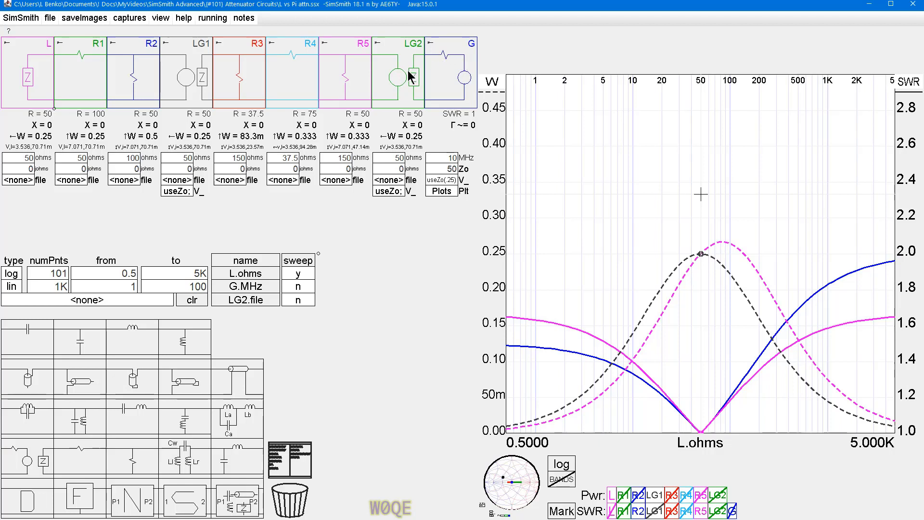
click(722, 500)
Clear every plotted curve, then show only Pwr LG2, Pwr L and SWR R2.
click(716, 499)
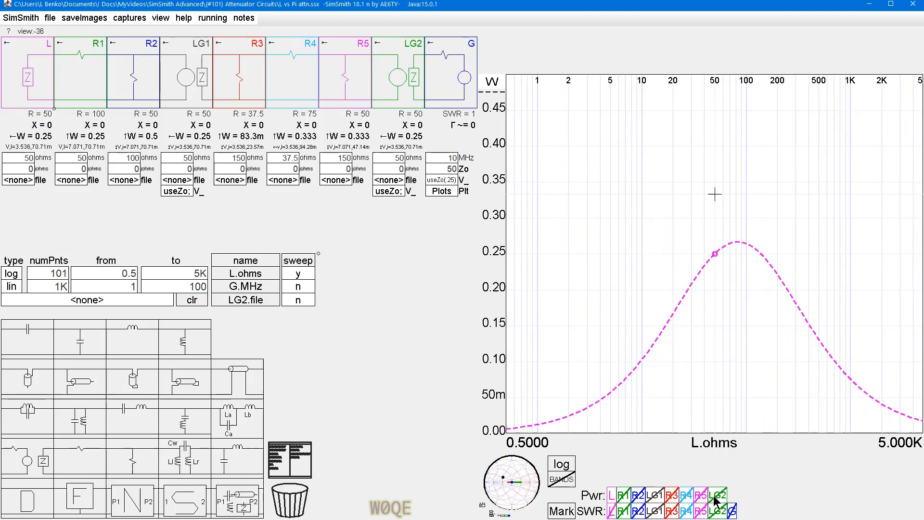
click(615, 494)
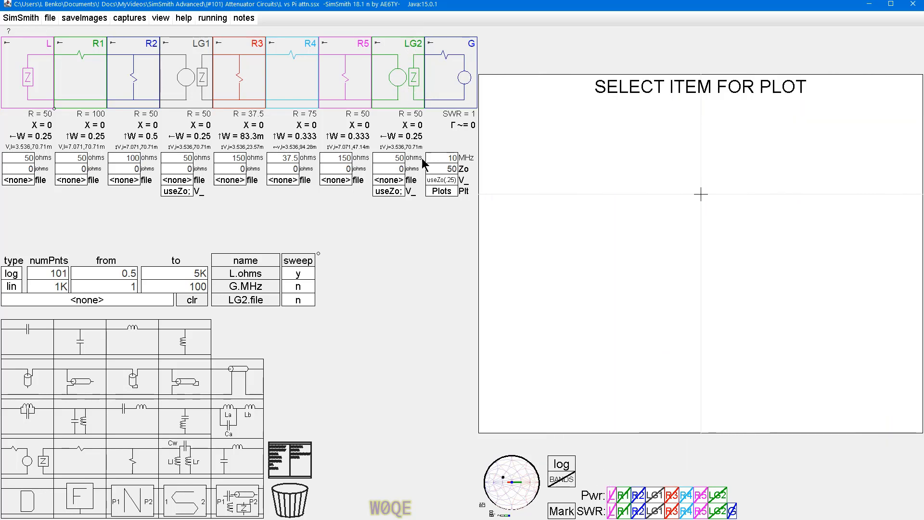
click(719, 495)
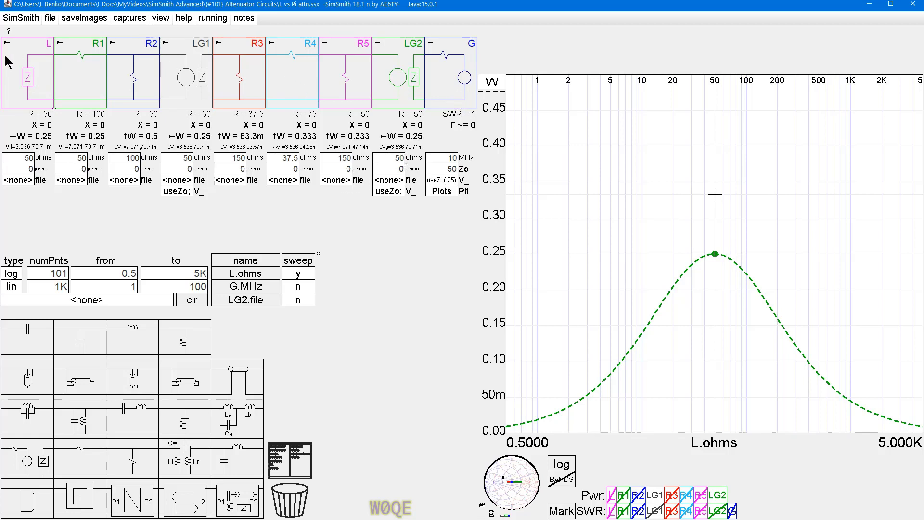
click(718, 495)
click(720, 495)
click(611, 496)
click(639, 513)
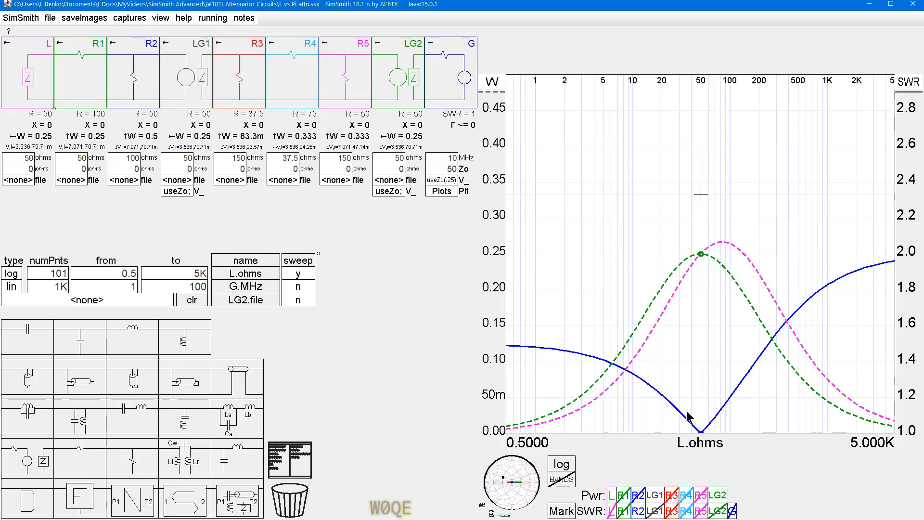
Add the R5 and generator G SWR curves, both dipping to 1.0 at 50 Ω.
click(702, 513)
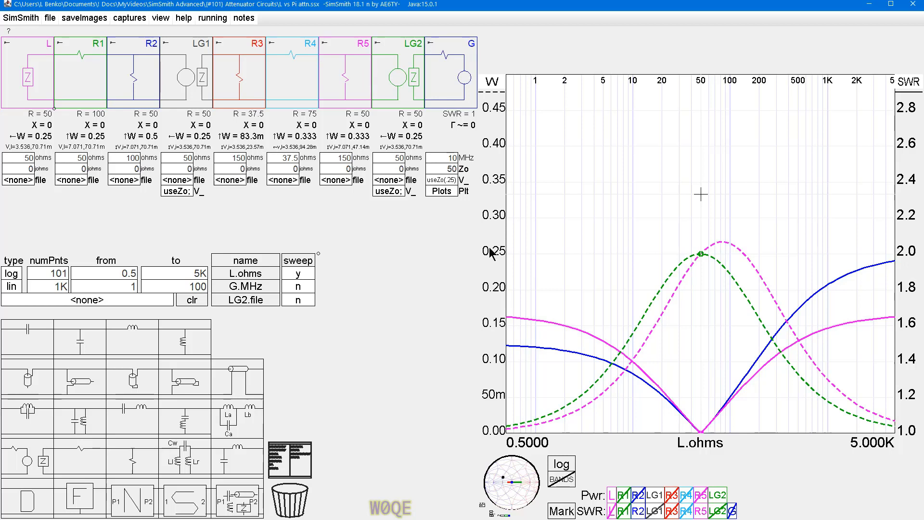
click(733, 511)
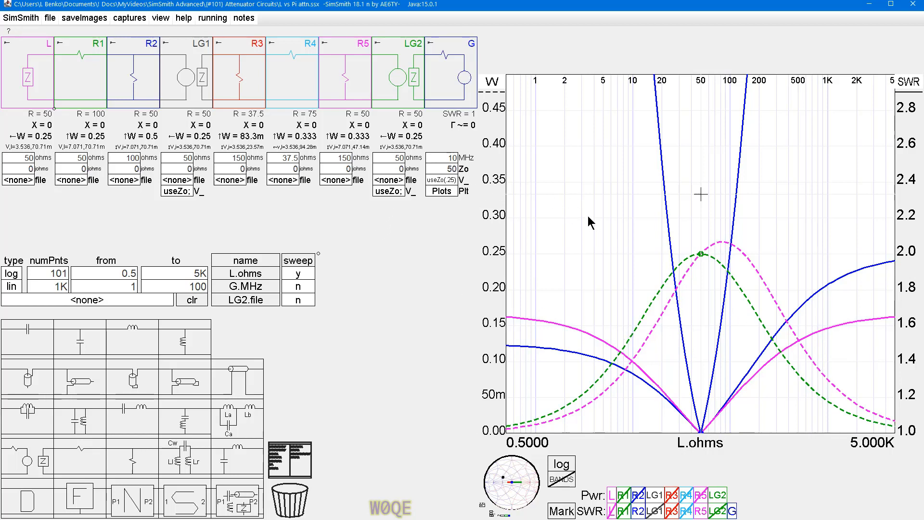
Uncomment the LRv line in G.Plt for reverse-impedance read-outs, then move R2 ahead of R1.
click(439, 192)
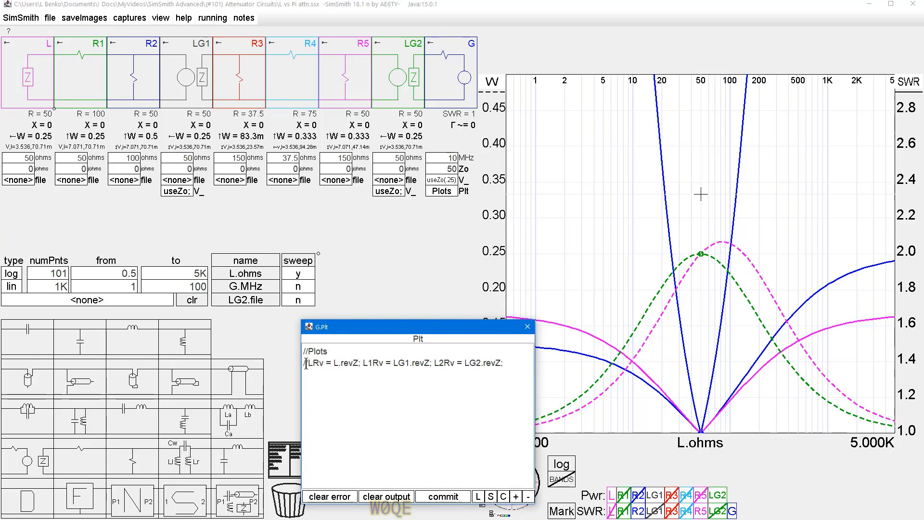
key(BackSpace)
key(BackSpace)
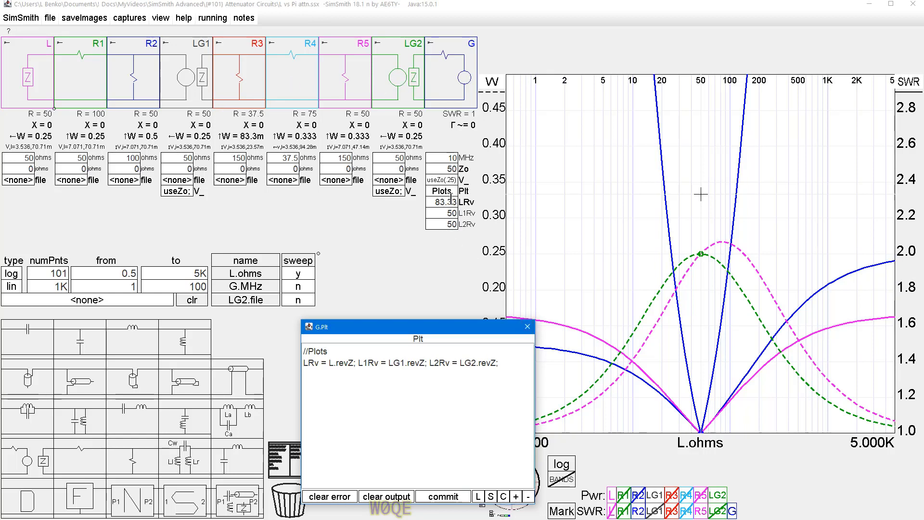
click(527, 326)
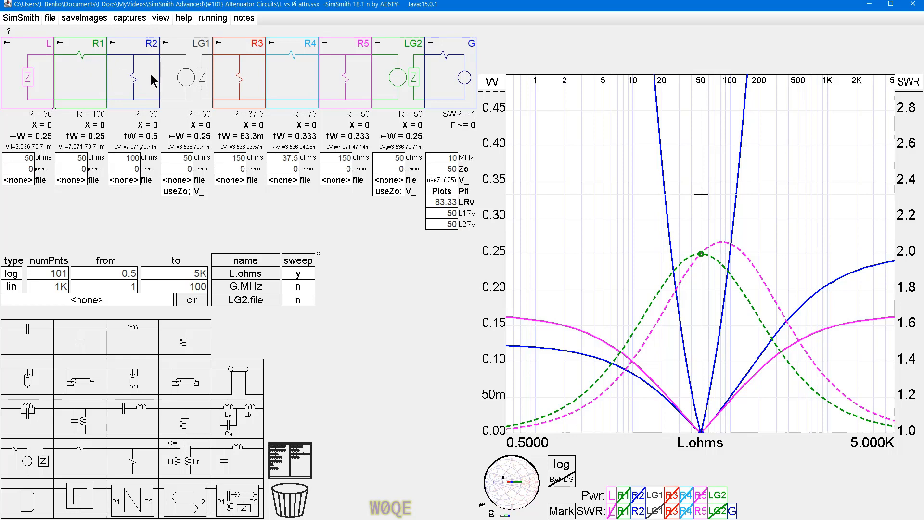
drag(144, 75, 85, 71)
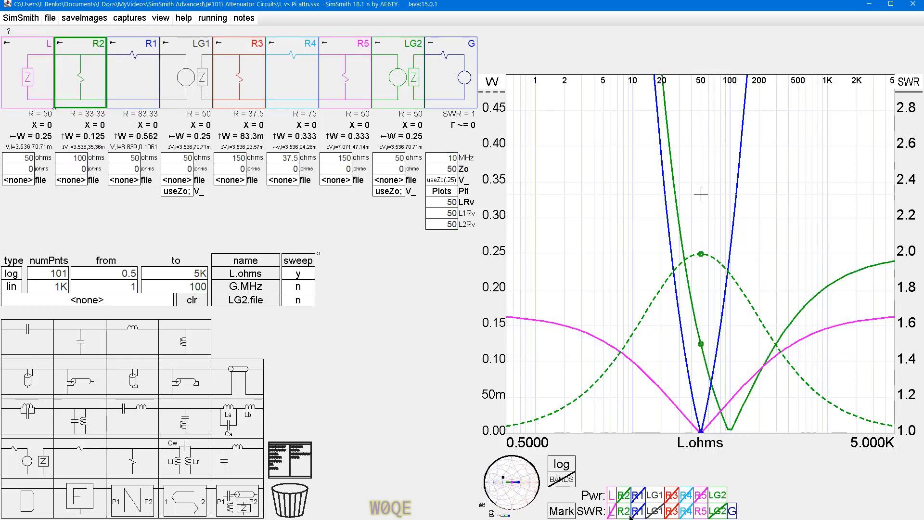
Switch off the R2, G, R1 and R5 SWR curves so only the power trace remains.
click(629, 513)
click(638, 512)
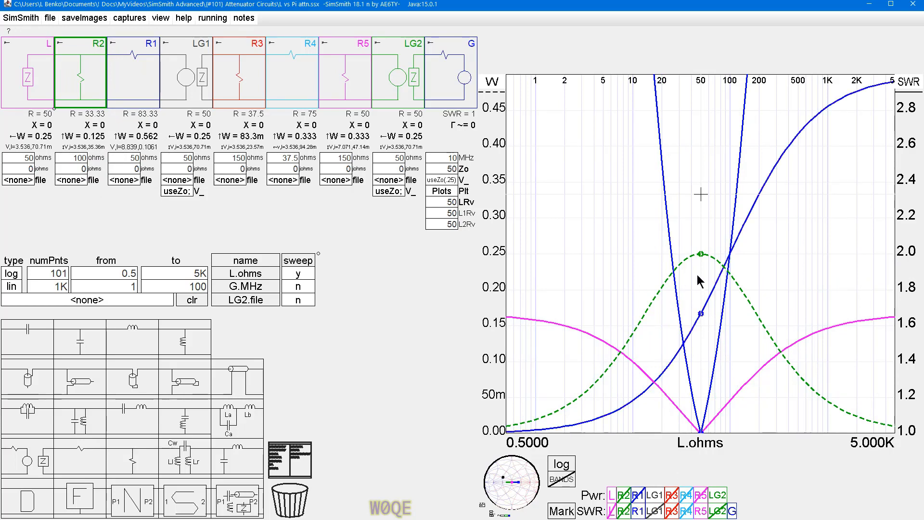
click(732, 511)
click(641, 513)
click(696, 512)
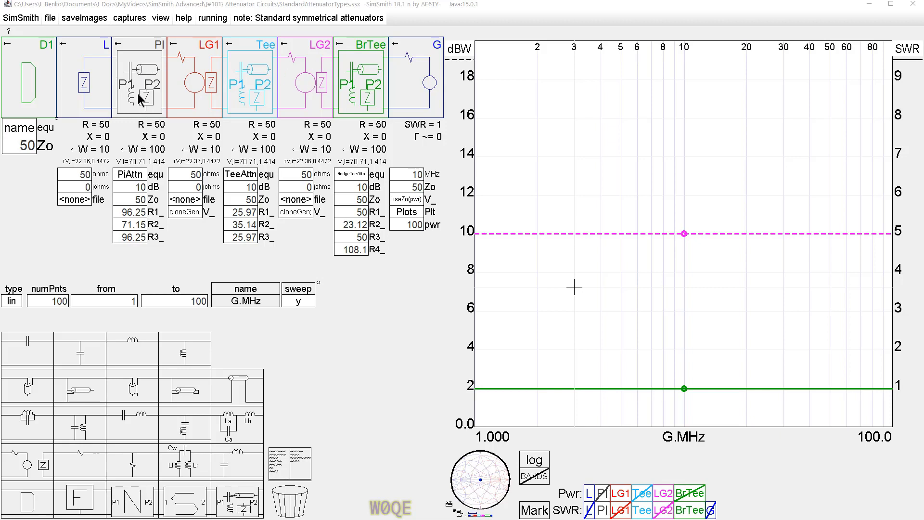
Open the Pi.equ, Tee.equ and BrTee.equ equation editors side by side.
click(129, 176)
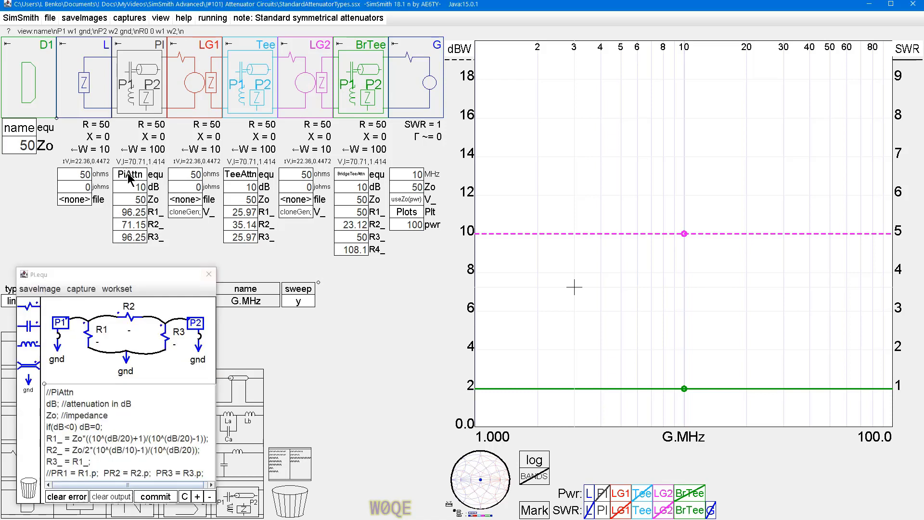
click(233, 176)
click(351, 174)
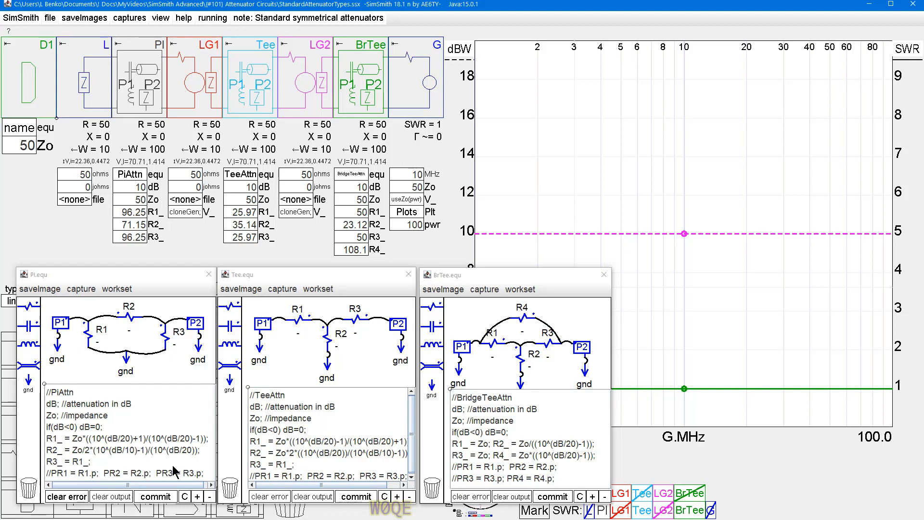
Uncomment the PR power lines in the Pi, Tee and bridged-Tee equations, resizing Pi.equ to show PR3.
click(51, 474)
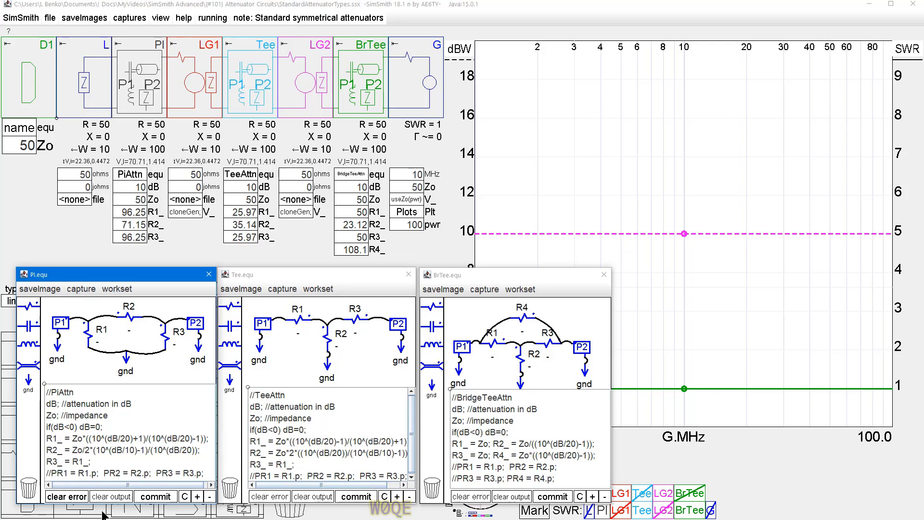
key(Delete)
key(Delete)
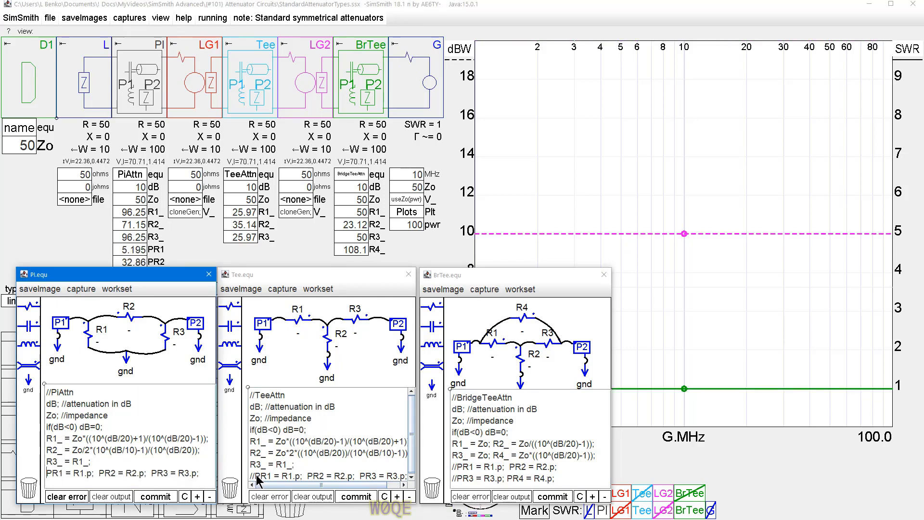
click(257, 476)
key(Delete)
key(Delete)
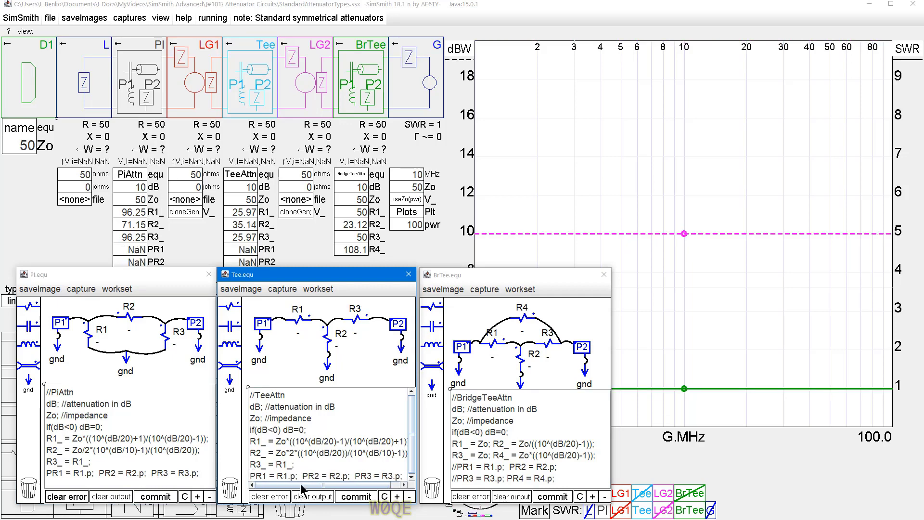
click(456, 467)
key(Delete)
key(Delete)
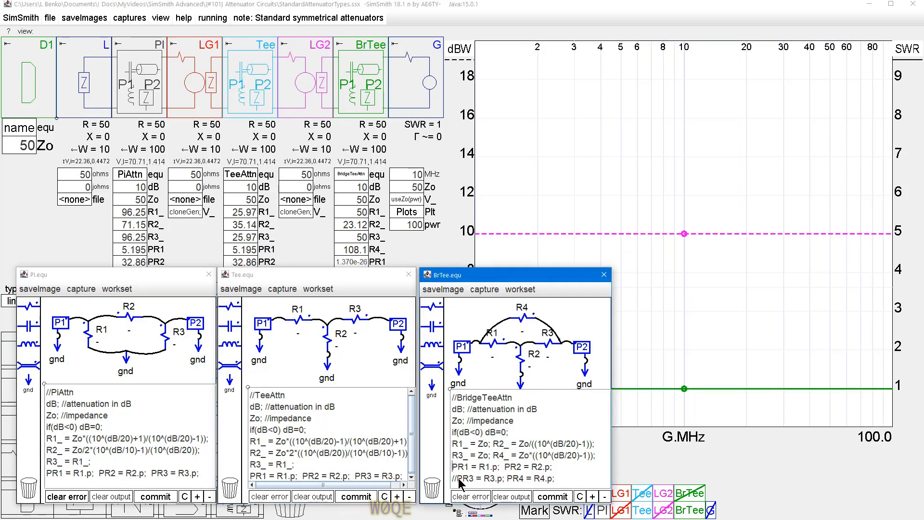
click(457, 479)
key(Delete)
key(Delete)
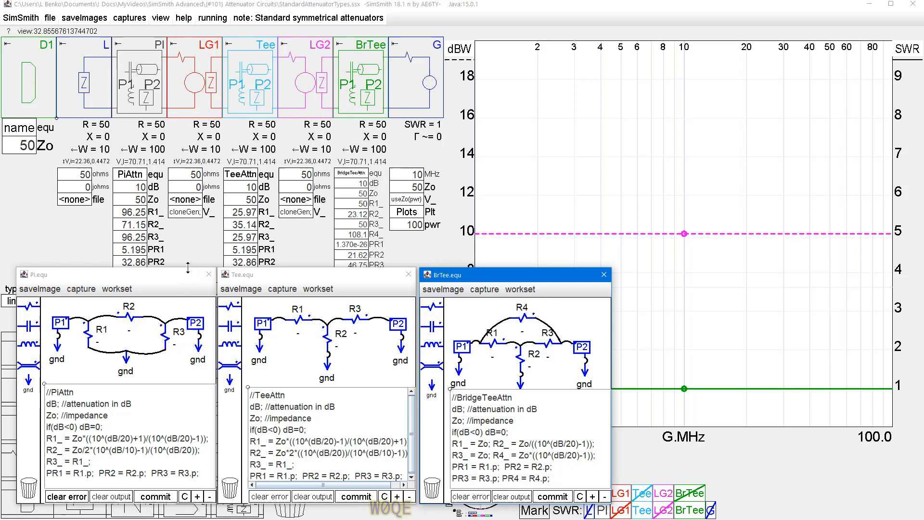
drag(187, 267, 187, 292)
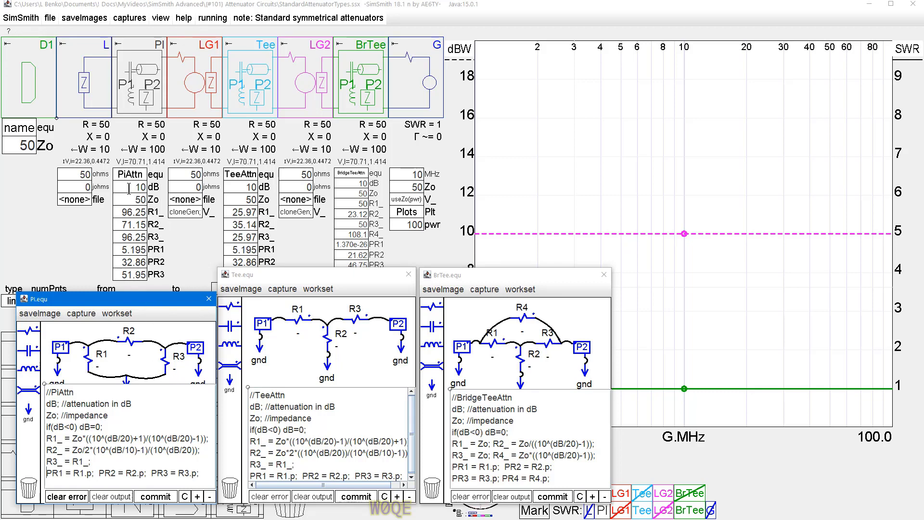
Set the Pi attenuator to 7 dB and close the three equation editors.
click(129, 188)
text(7)
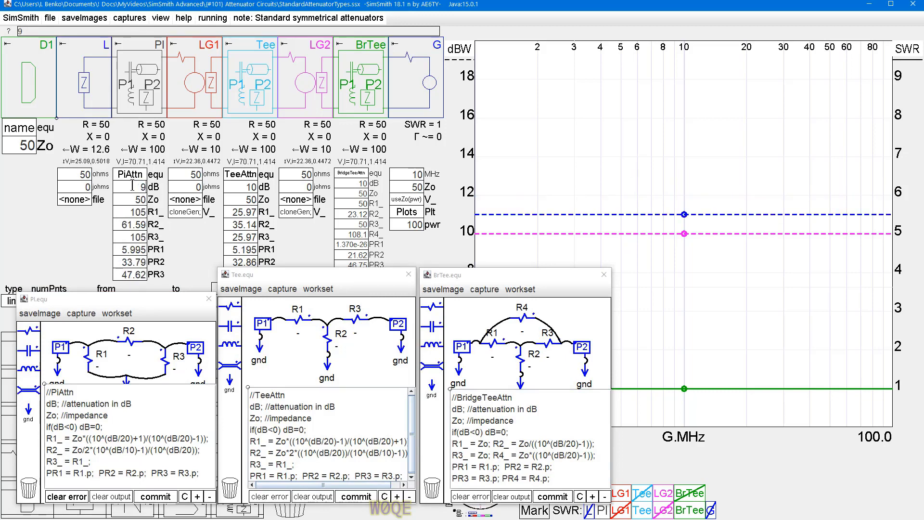
click(208, 299)
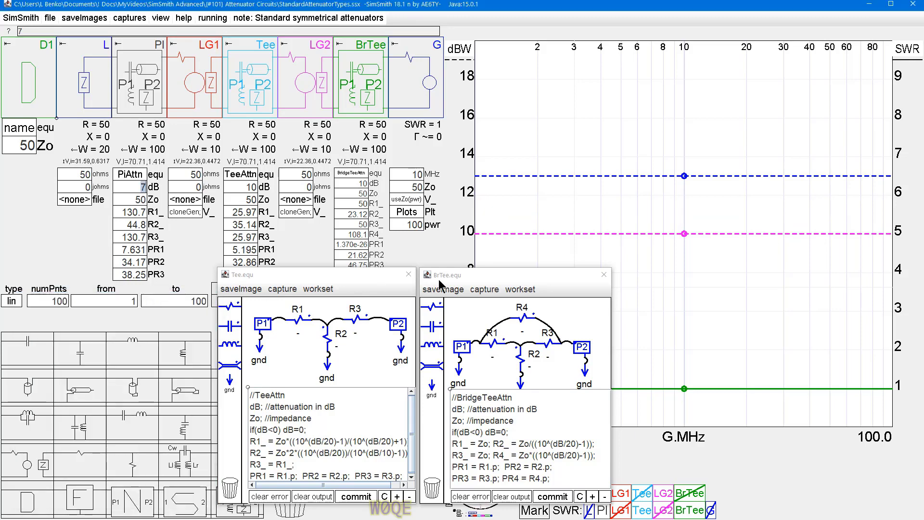
click(409, 275)
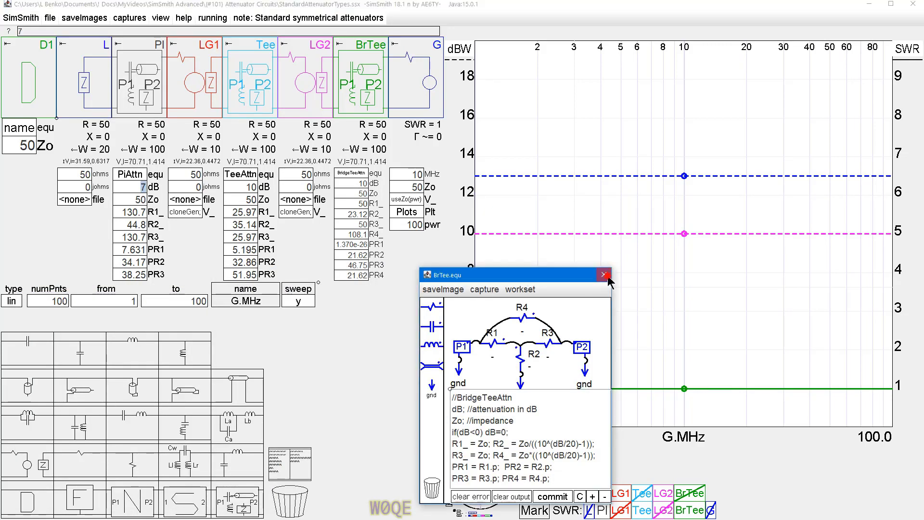
click(604, 275)
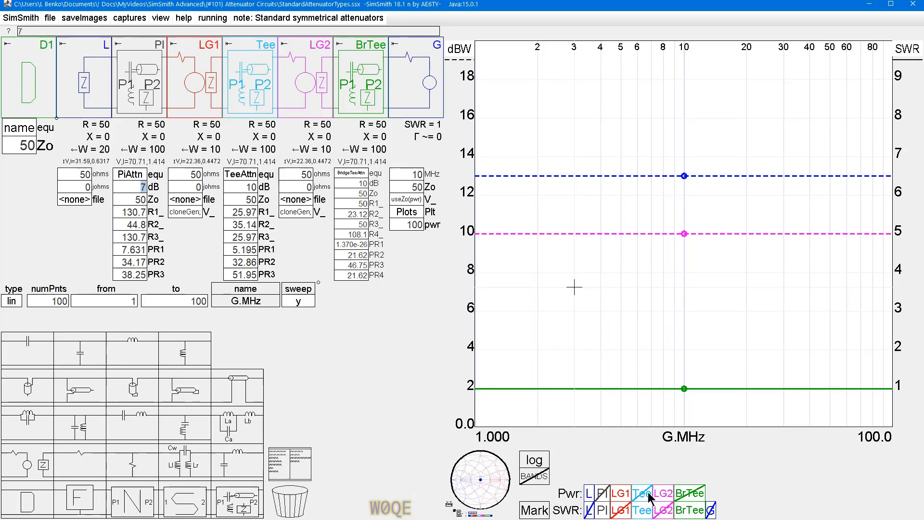
Hide the LG1 and LG2 power traces and toggle the BrTee, Tee and PI SWR curves.
click(623, 498)
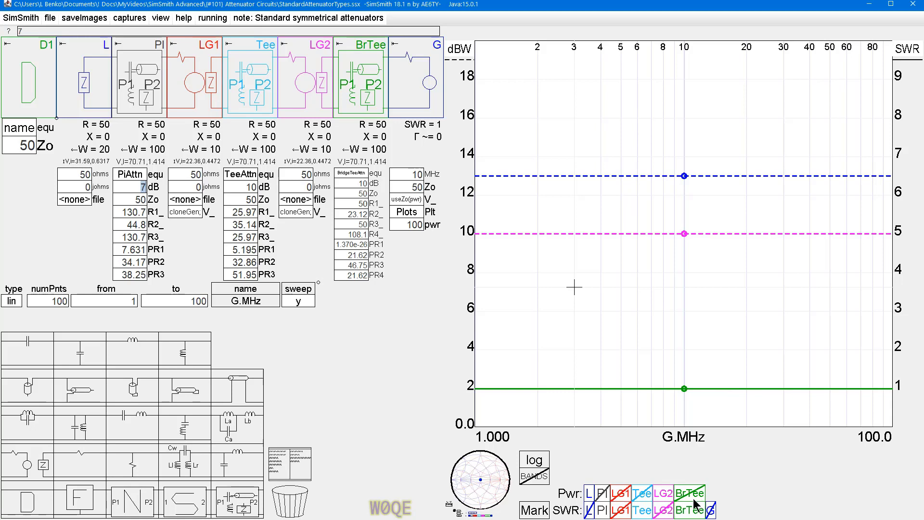
click(664, 496)
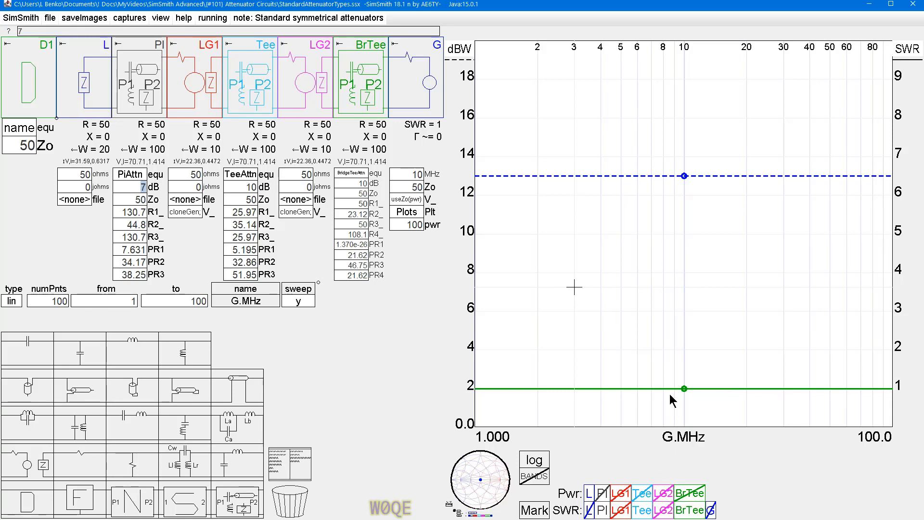
click(690, 510)
click(643, 511)
click(602, 511)
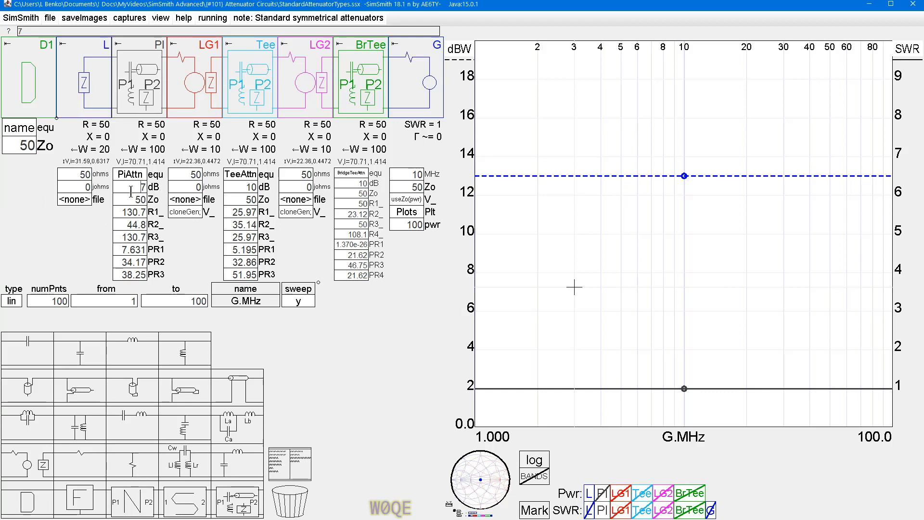
Step the Pi pad from 6 dB up to 14 dB, then wheel the Tee pad down to 6 dB.
text(6)
key(Return)
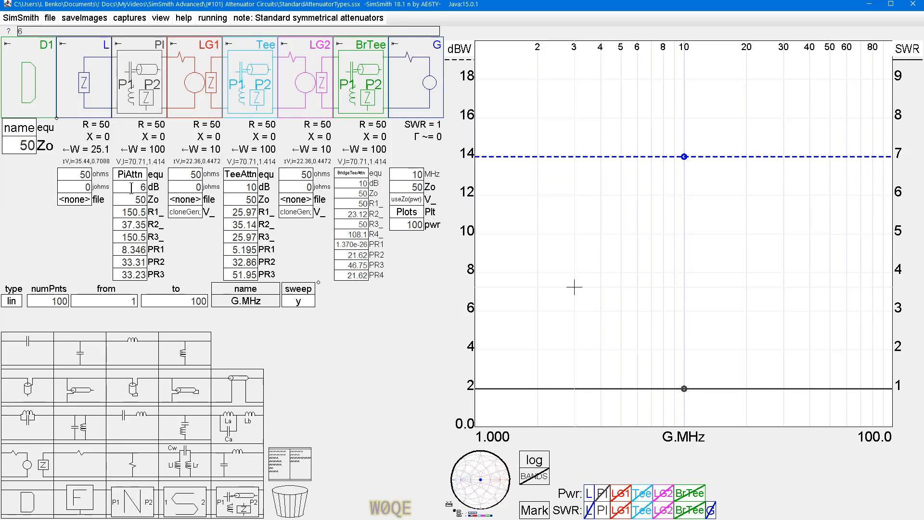
scroll(131, 188, down, 5)
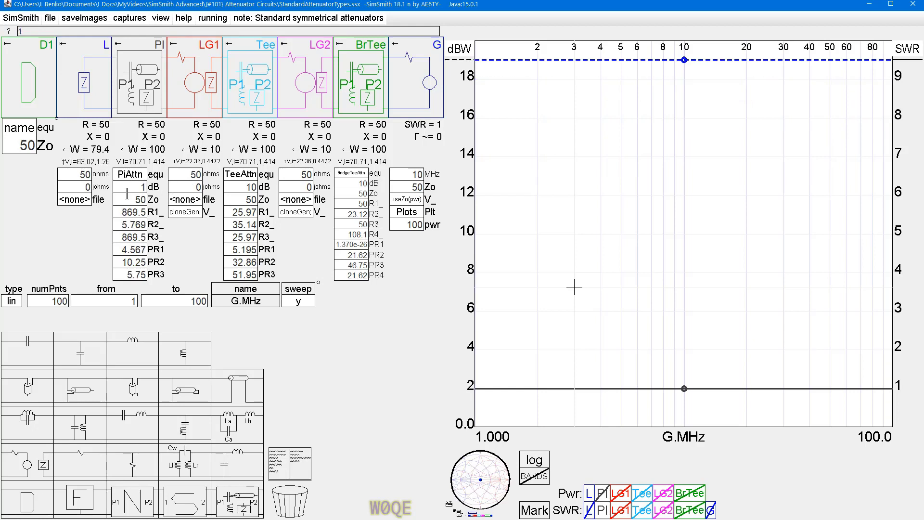
scroll(137, 188, down, 1)
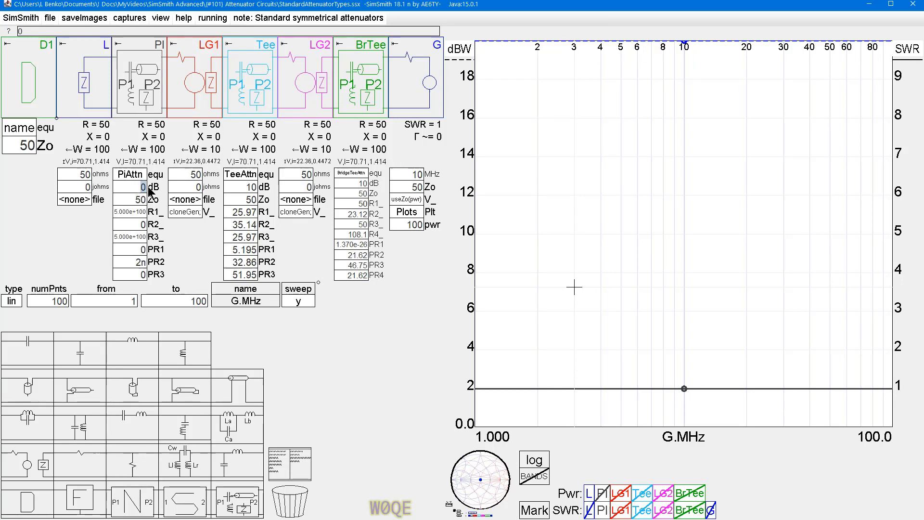
text(1)
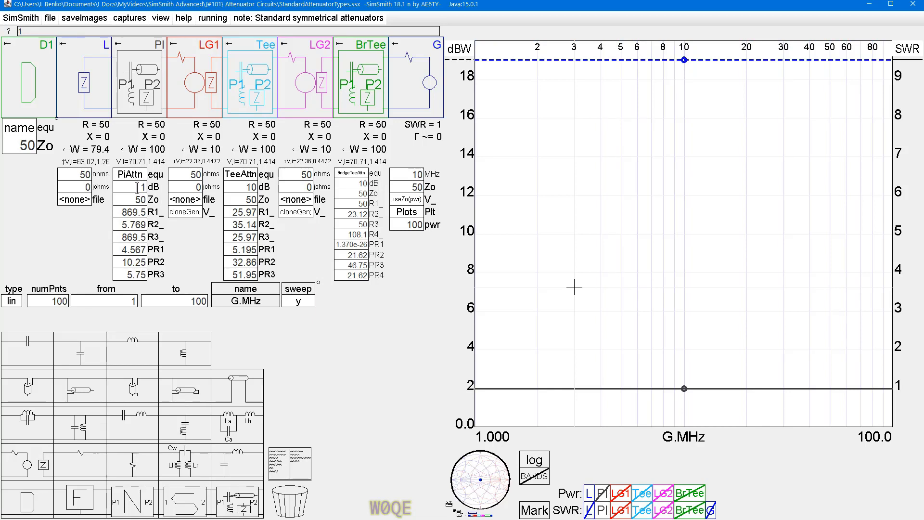
scroll(137, 188, up, 1)
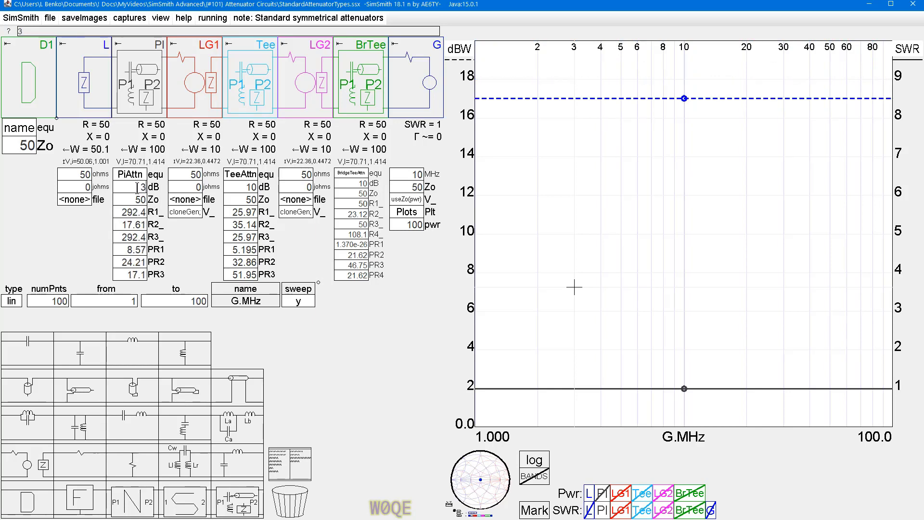
scroll(137, 187, up, 3)
scroll(137, 187, up, 5)
scroll(137, 187, up, 1)
scroll(134, 188, up, 2)
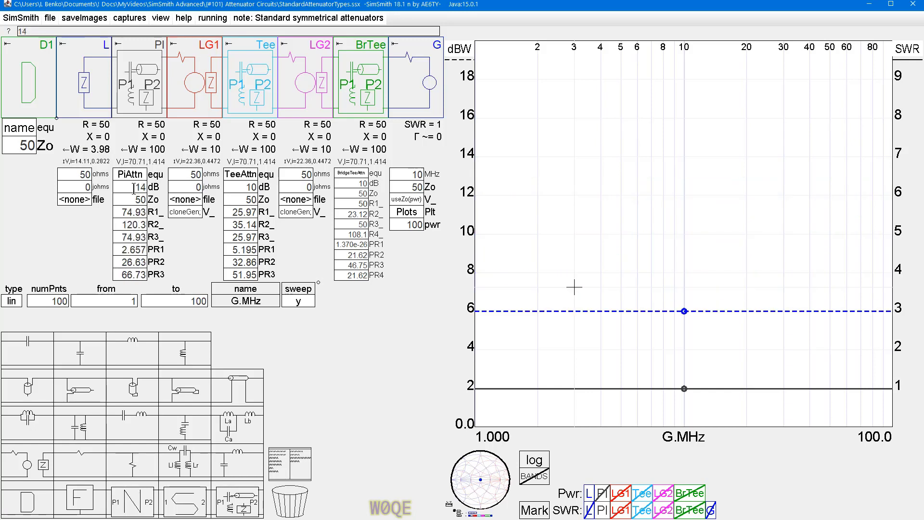
scroll(239, 187, down, 4)
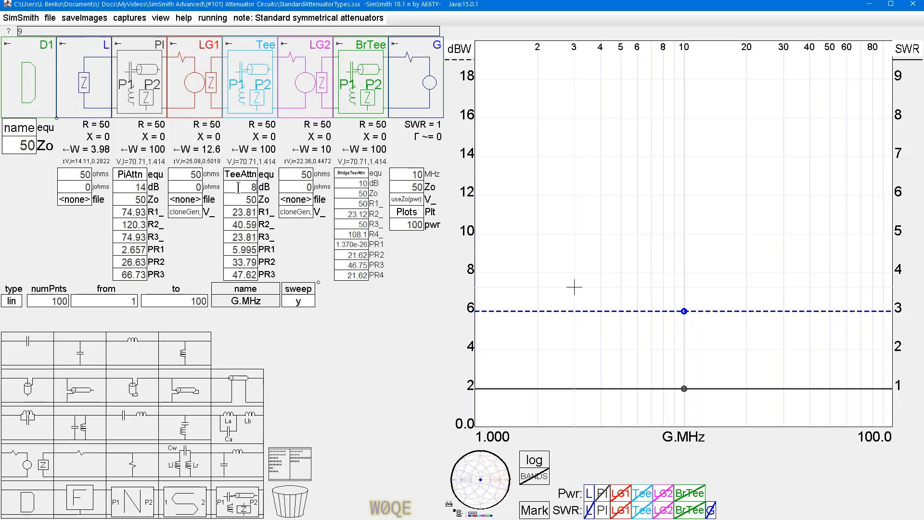
Show the LG1 power trace and raise the Tee attenuation from 10 dB to 15 dB.
click(622, 493)
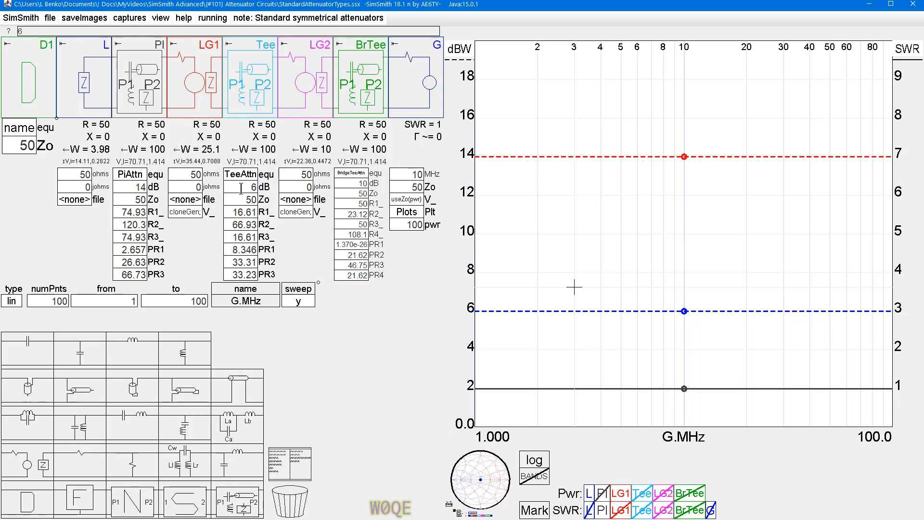
scroll(241, 190, down, 2)
text(10)
key(Return)
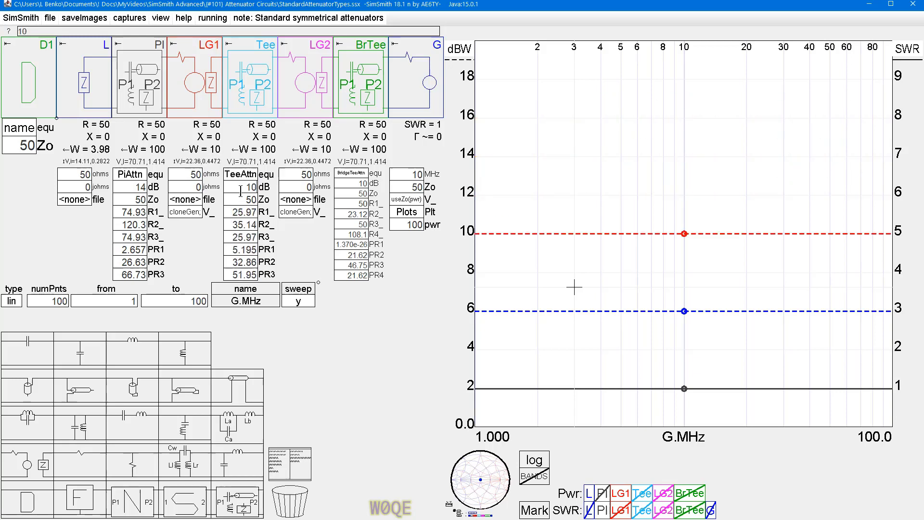
scroll(244, 188, down, 6)
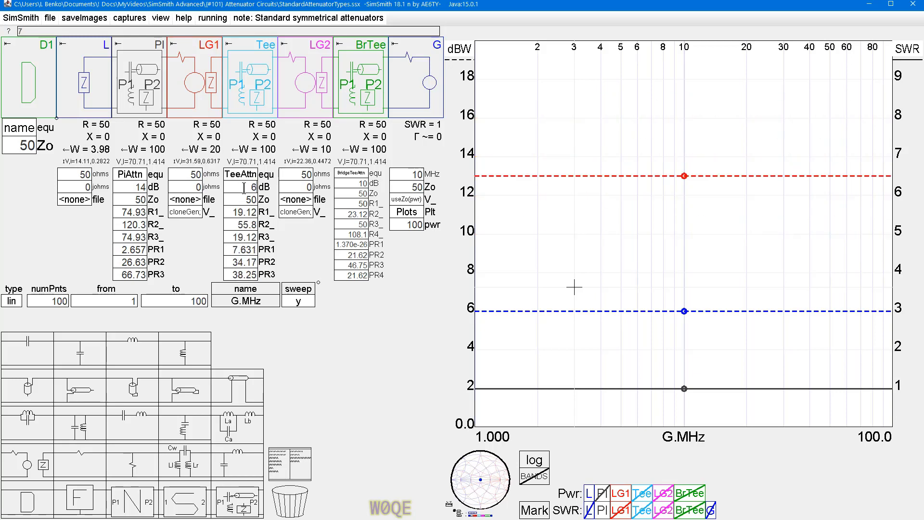
scroll(244, 188, down, 2)
scroll(244, 188, up, 4)
scroll(244, 189, up, 8)
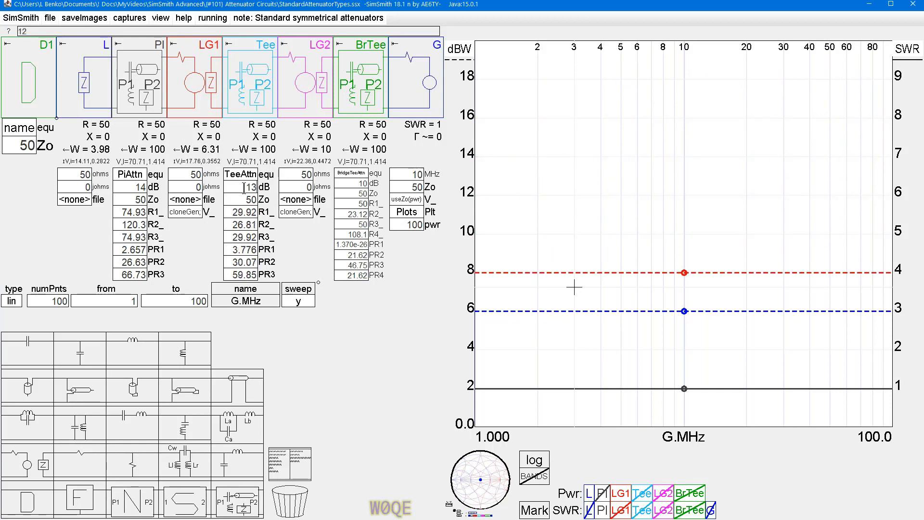
scroll(244, 188, up, 1)
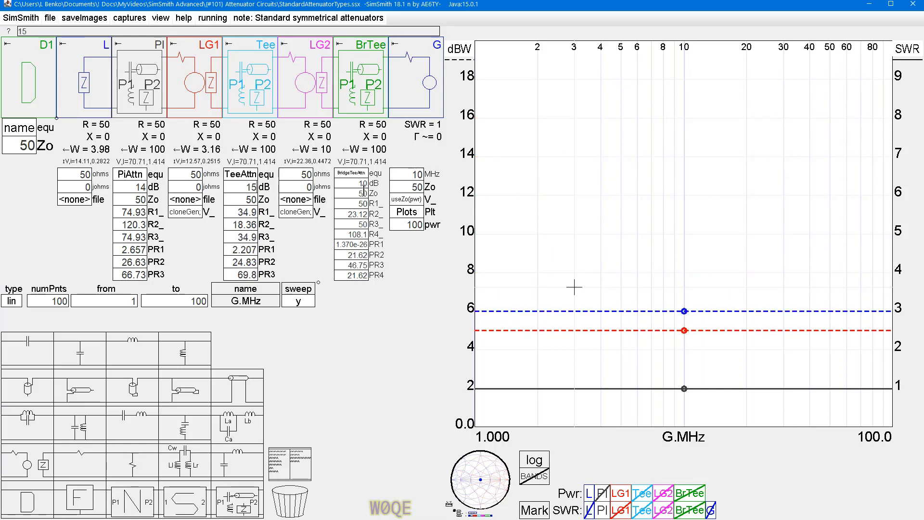
Show LG2's power trace and wheel the bridged-Tee attenuation from 10 dB down to 8 dB.
click(352, 184)
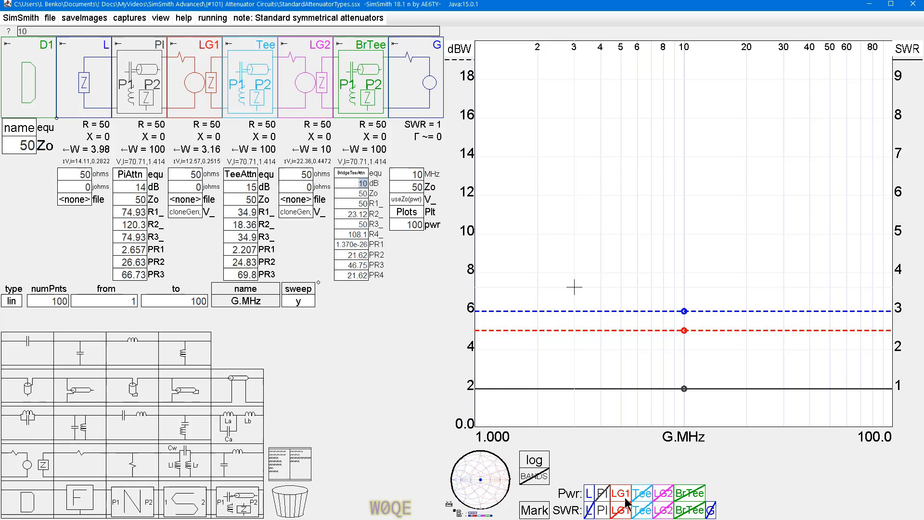
click(668, 496)
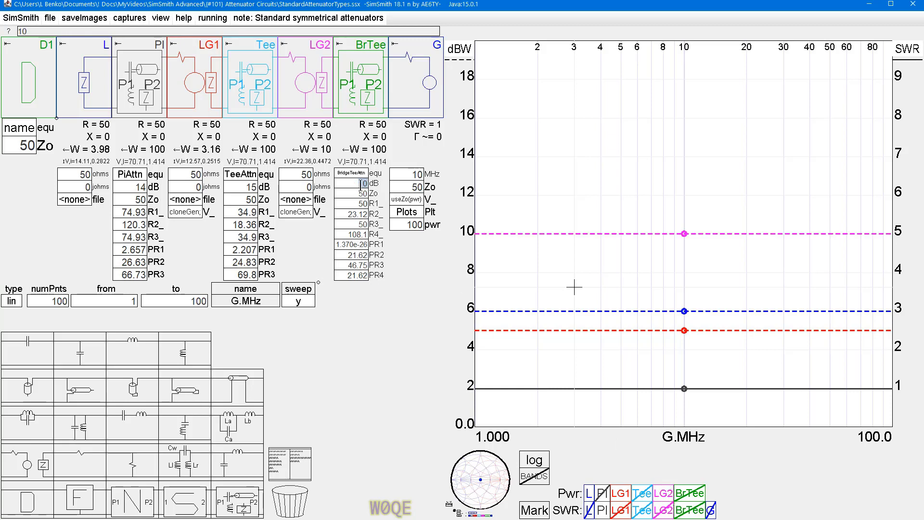
scroll(351, 183, down, 6)
scroll(351, 183, up, 4)
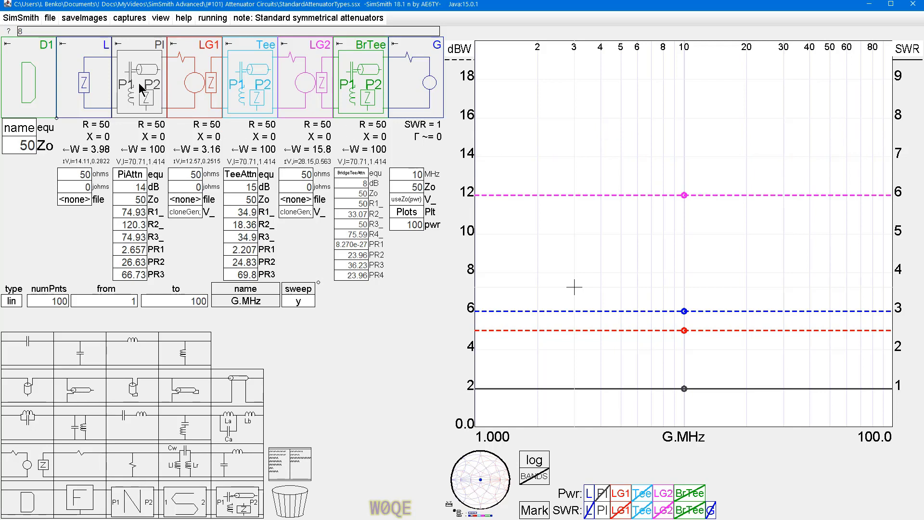
Save the Pi attenuator as PiAttnNew.ssce in the Attenuator Circuits folder.
mouse_move(138, 91)
mouse_down()
mouse_move(148, 141)
mouse_move(299, 369)
mouse_move(296, 462)
mouse_up()
click(294, 466)
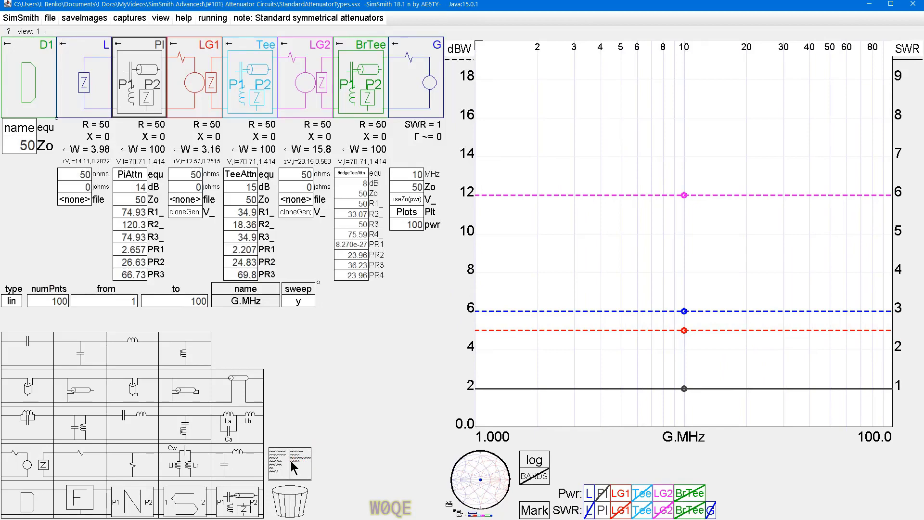
mouse_move(135, 89)
mouse_down()
mouse_move(233, 351)
mouse_move(289, 463)
mouse_up()
click(287, 466)
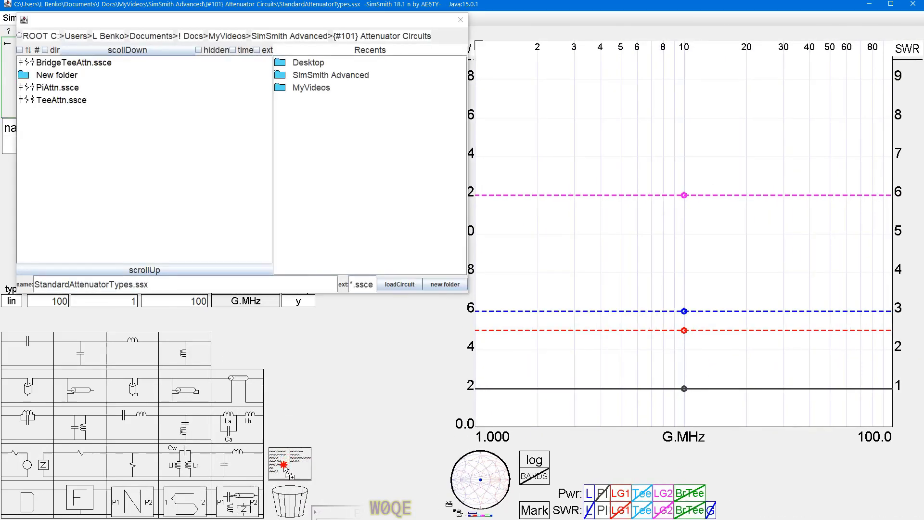
drag(284, 466, 90, 180)
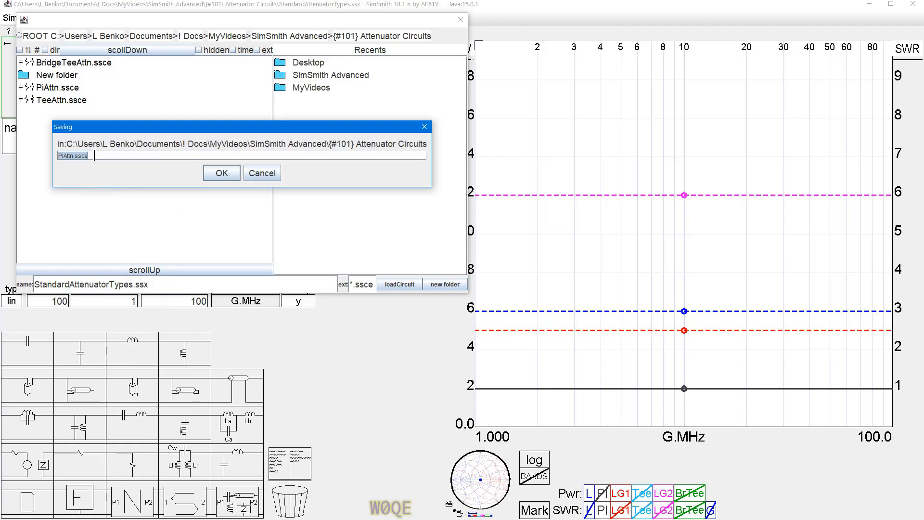
click(72, 155)
click(214, 173)
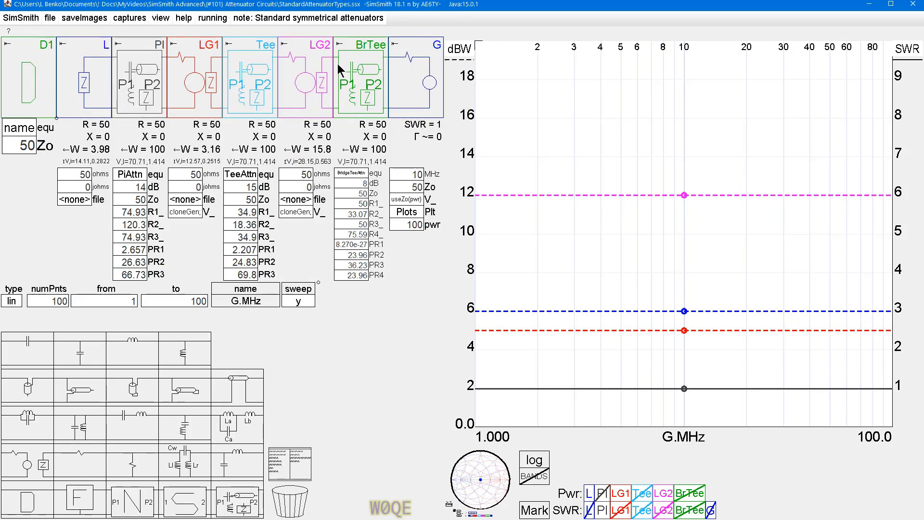
Load PiAttnNew.ssce from the saved-file list and drop it after LG1 as PI1.
click(287, 477)
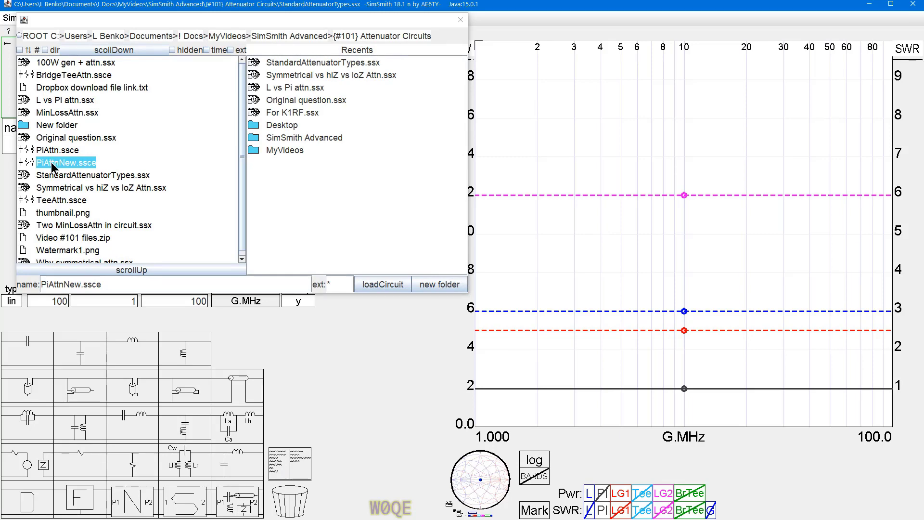
drag(199, 18, 572, 149)
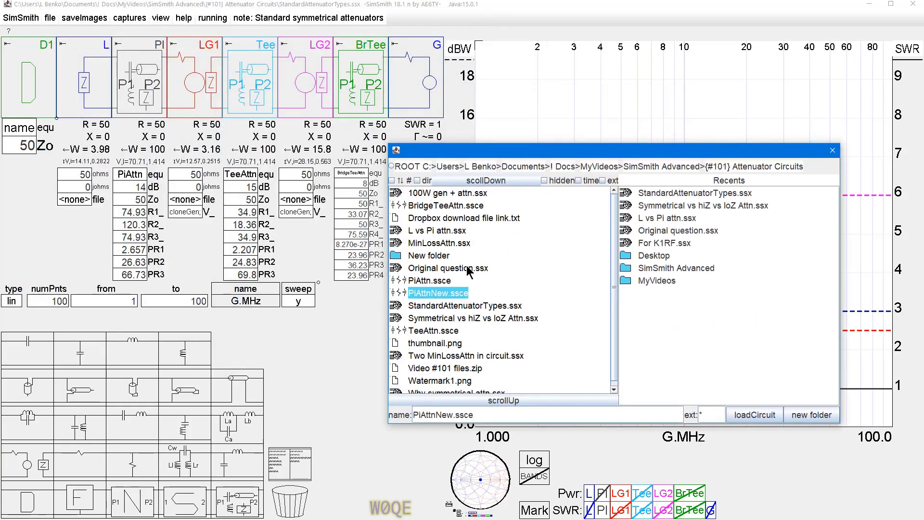
drag(449, 294, 255, 77)
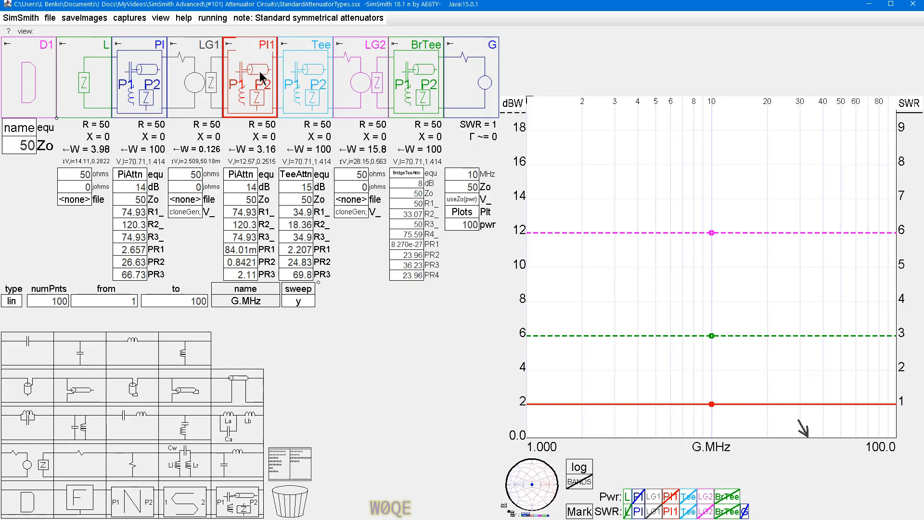
Give PI1 a 100 Ω Zo and 5.5 dB attenuation.
click(254, 200)
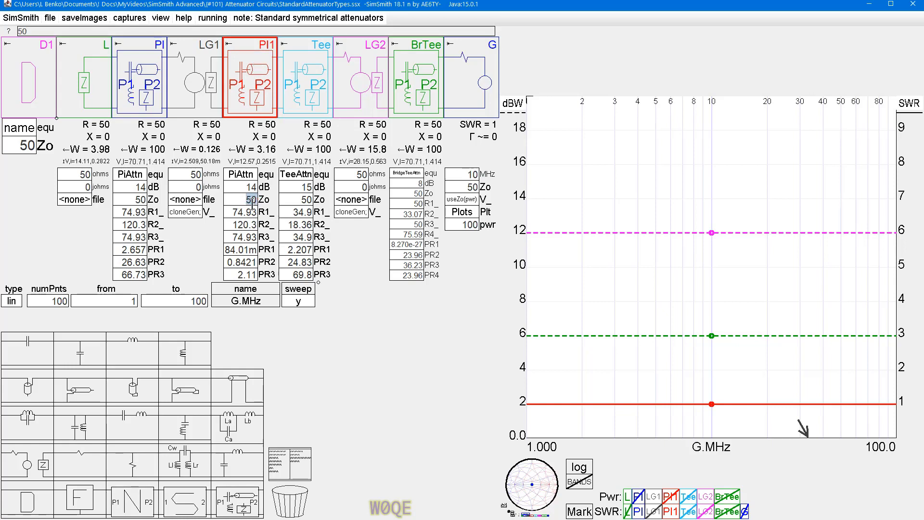
text(100)
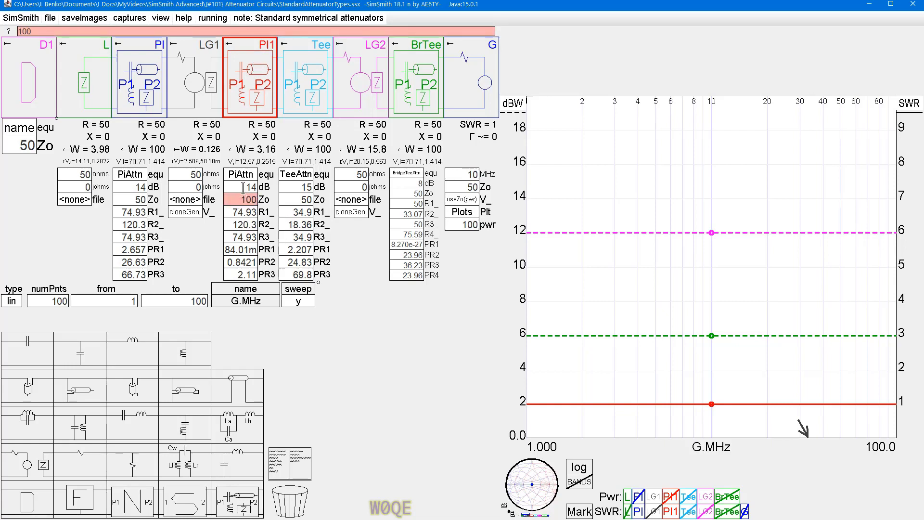
click(242, 187)
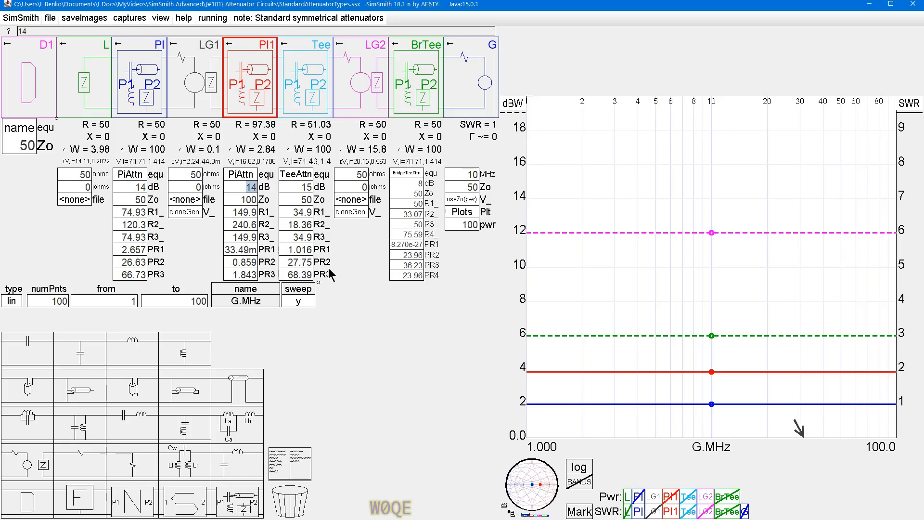
text(5.5)
key(Return)
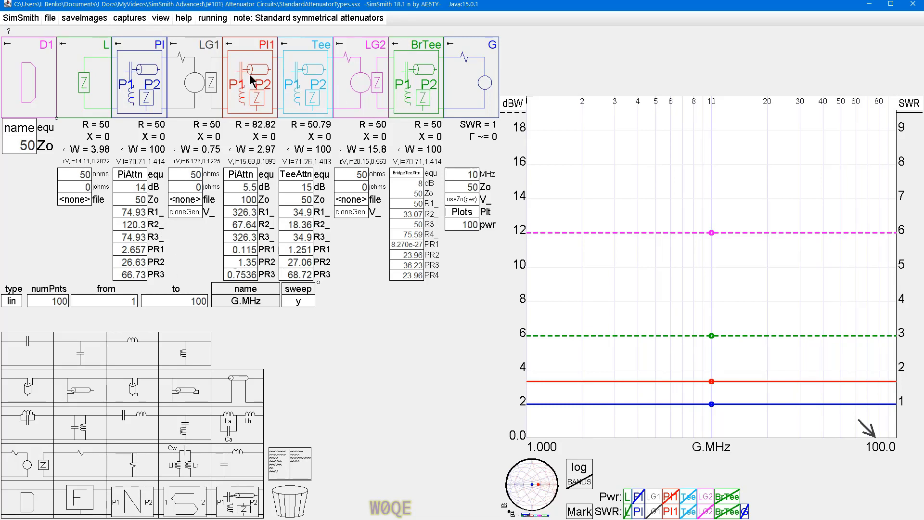
Place PI1 between LG2 and BrTee, and start a new blank circuit in the second SimSmith window.
drag(252, 76, 362, 73)
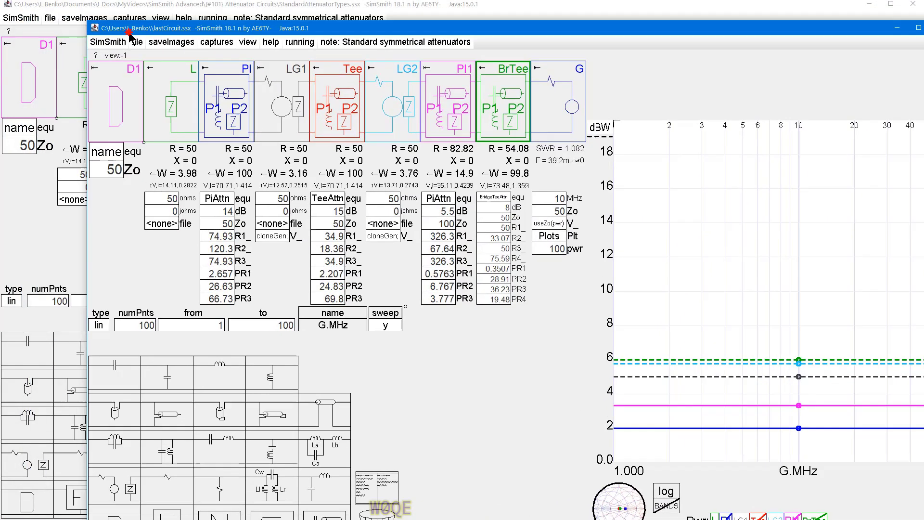
drag(128, 23, 434, 77)
click(386, 89)
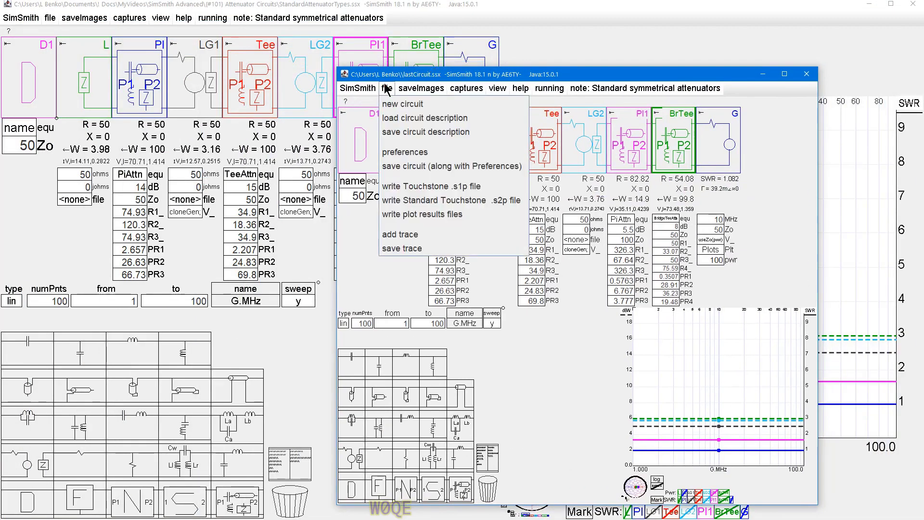
click(398, 104)
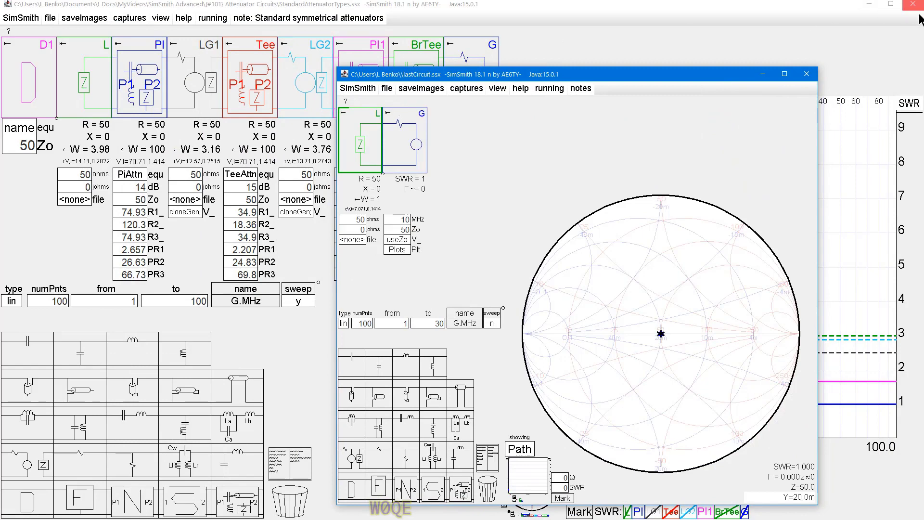
click(831, 14)
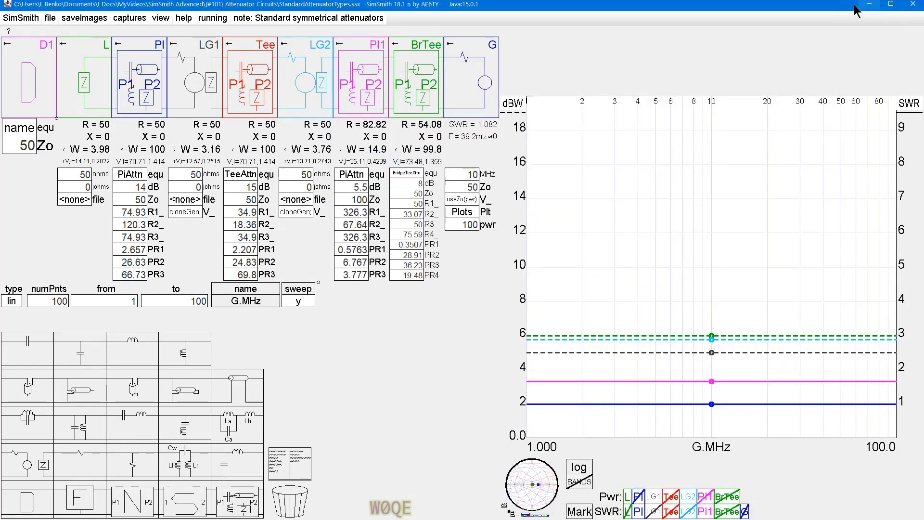
Narrow the main window and copy the 15 dB Tee pad into the second circuit between L and G.
drag(850, 8, 829, 17)
drag(903, 29, 625, 34)
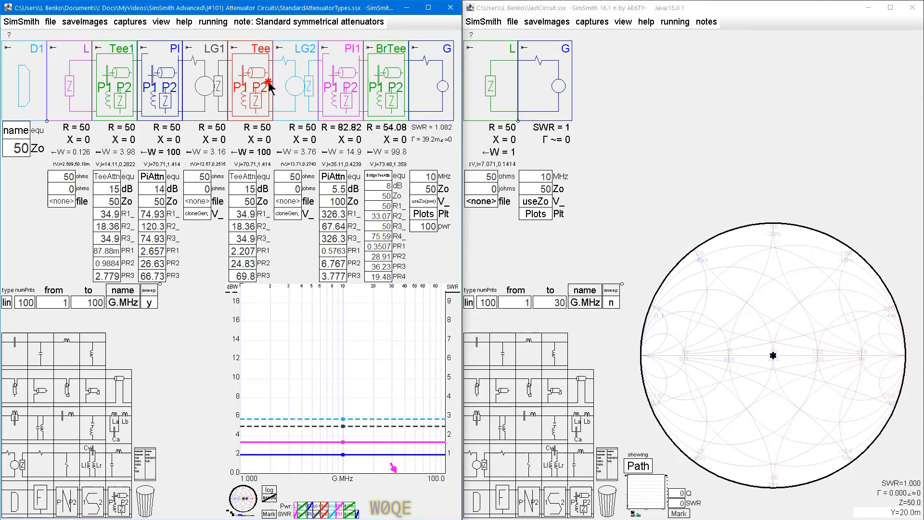
drag(262, 82, 548, 80)
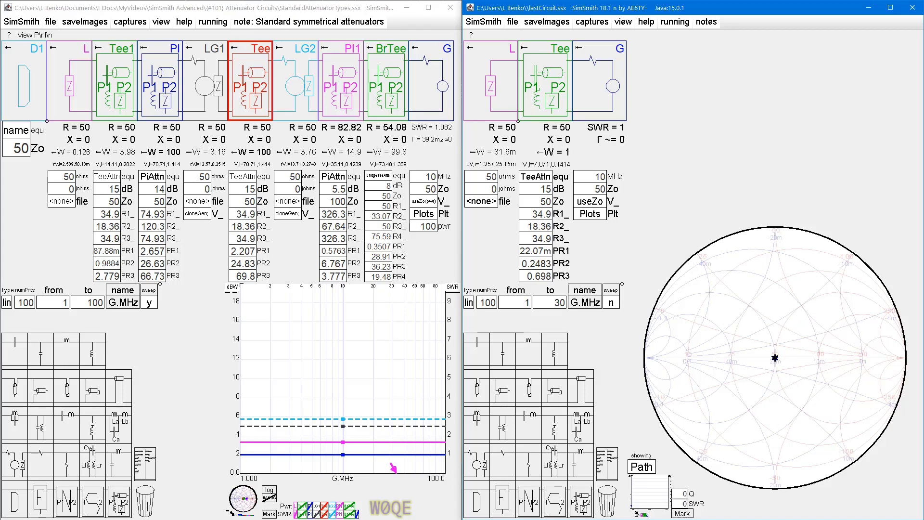
drag(923, 106, 575, 104)
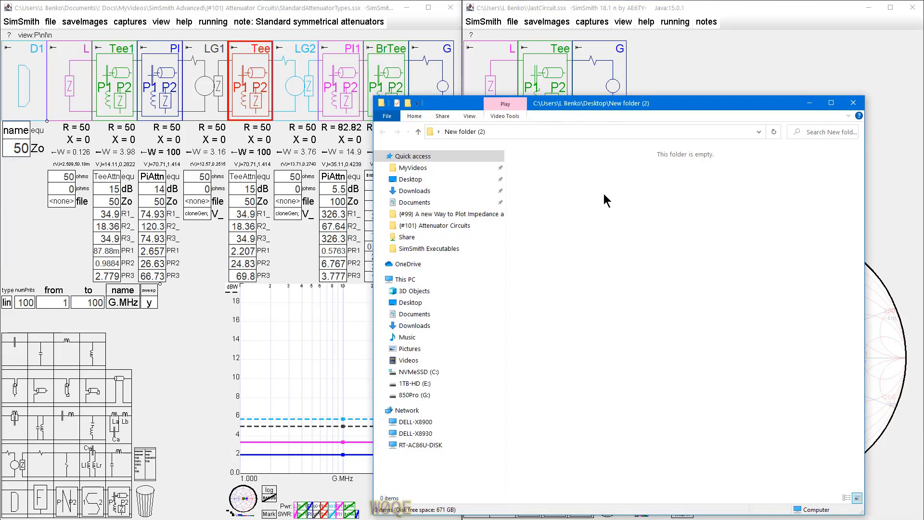
Save the Tee attenuator as TeeAttn.ssce in New folder (2) and open the file in Notepad.
drag(249, 81, 602, 444)
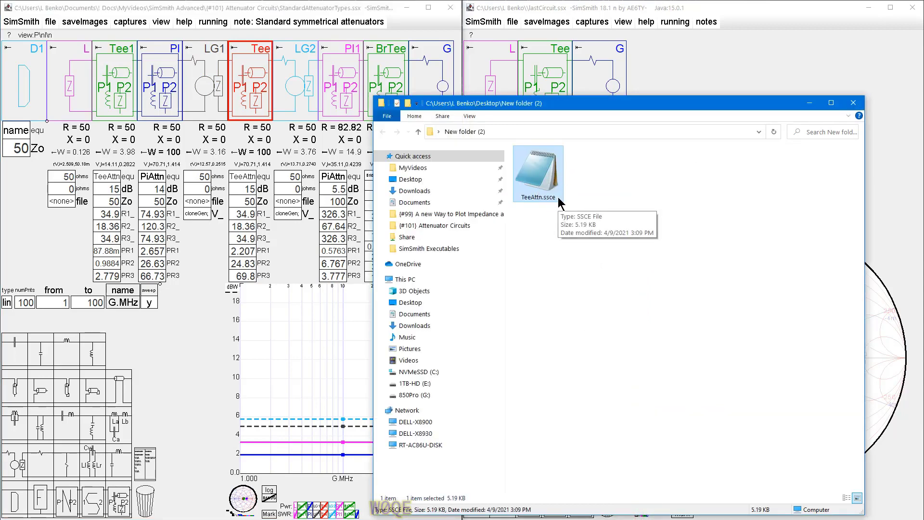
right_click(548, 178)
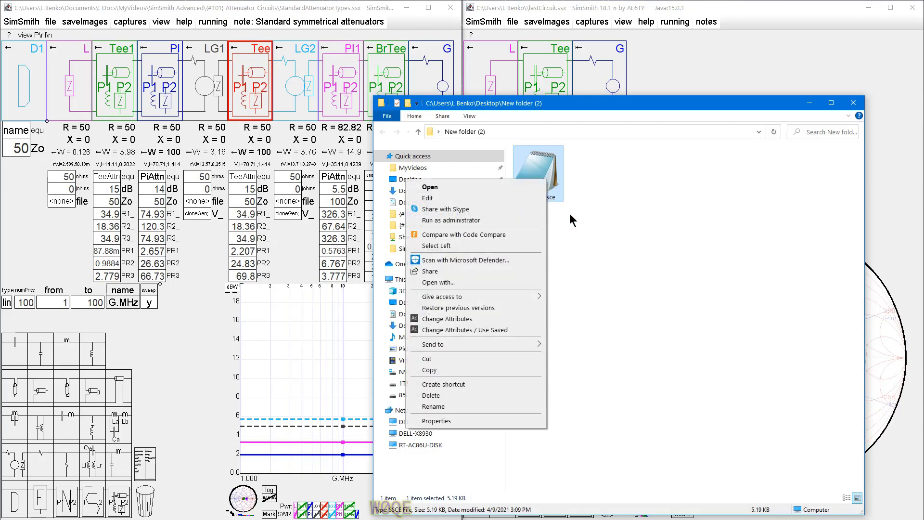
click(585, 234)
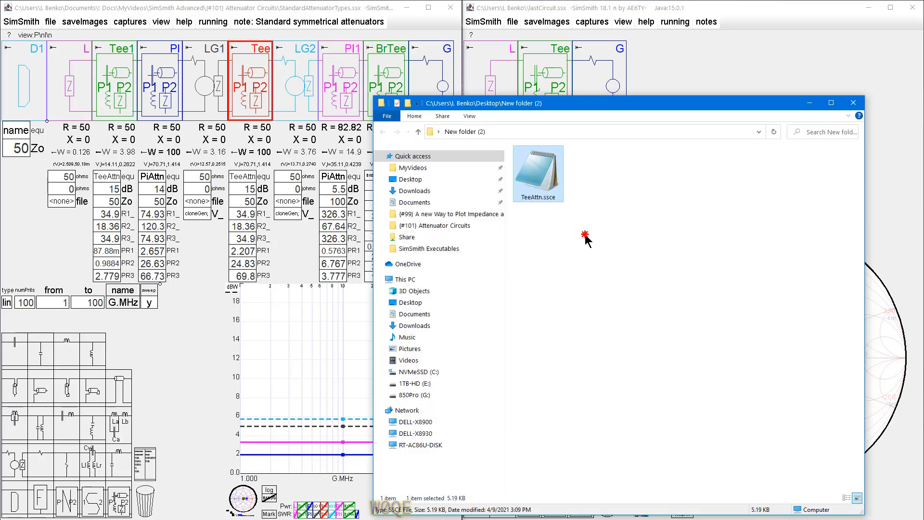
right_click(544, 200)
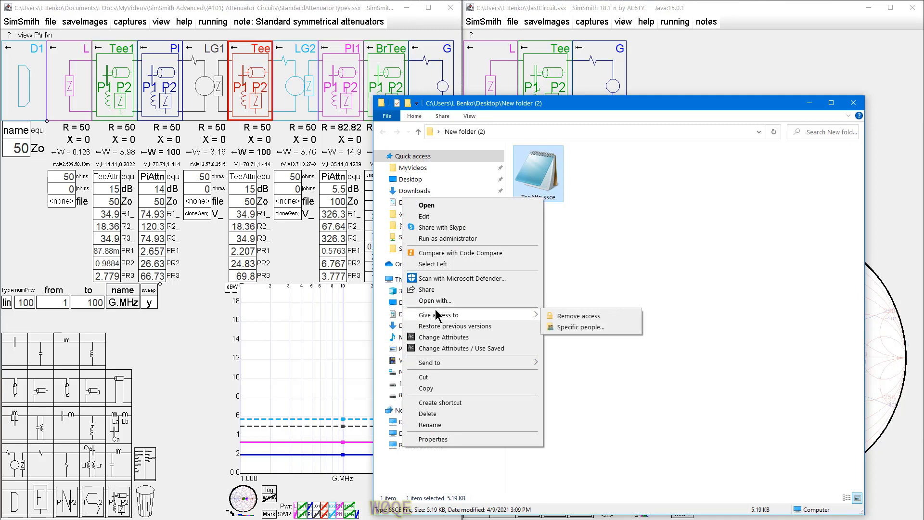
click(433, 205)
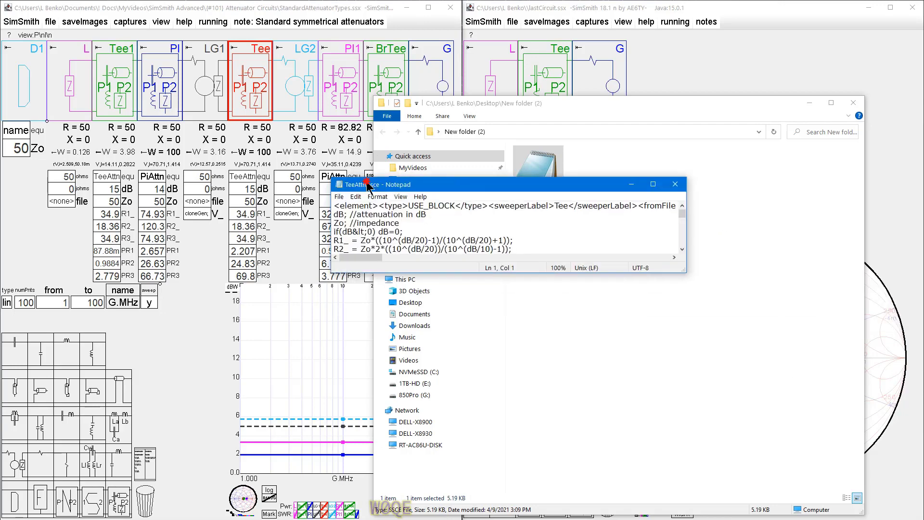
Review TeeAttn.ssce's XML schematic and component listing in Notepad, then close it.
drag(361, 239, 361, 505)
scroll(409, 341, down, 1)
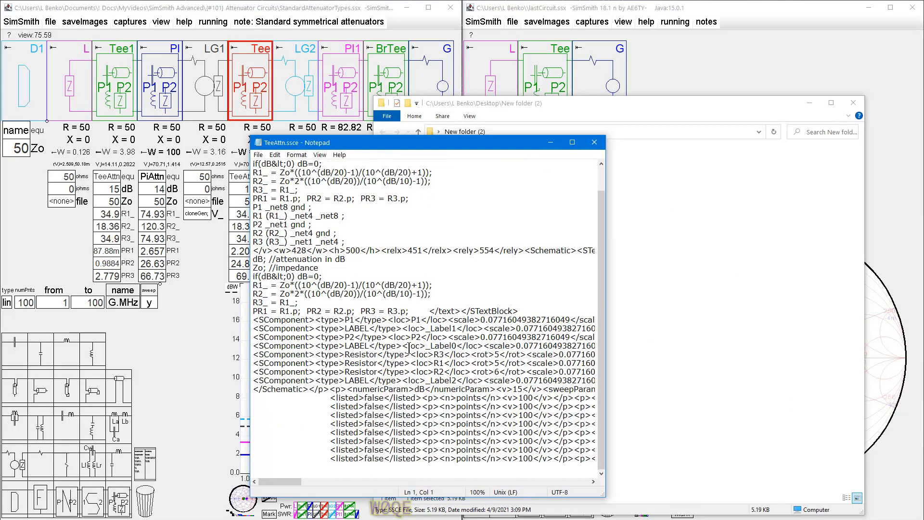
click(595, 142)
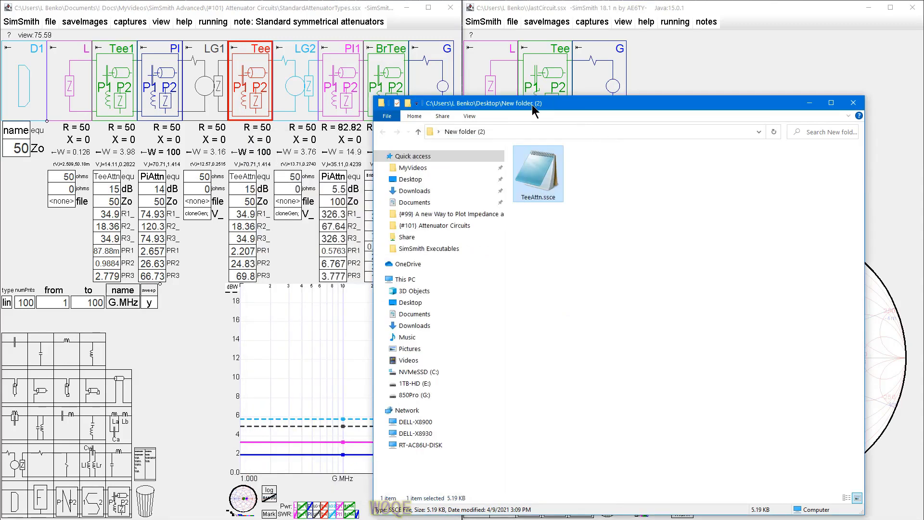
Close File Explorer so the attenuator chain and L–Tee–G circuits sit side by side.
click(857, 107)
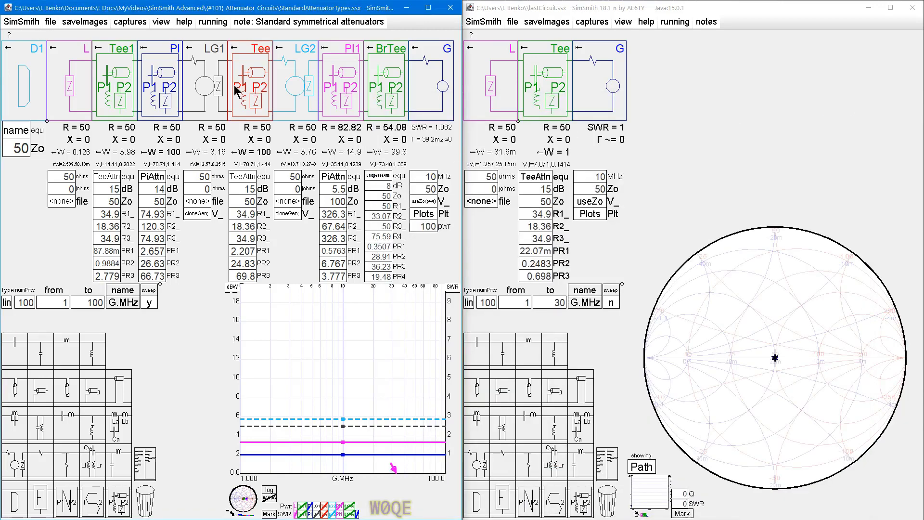